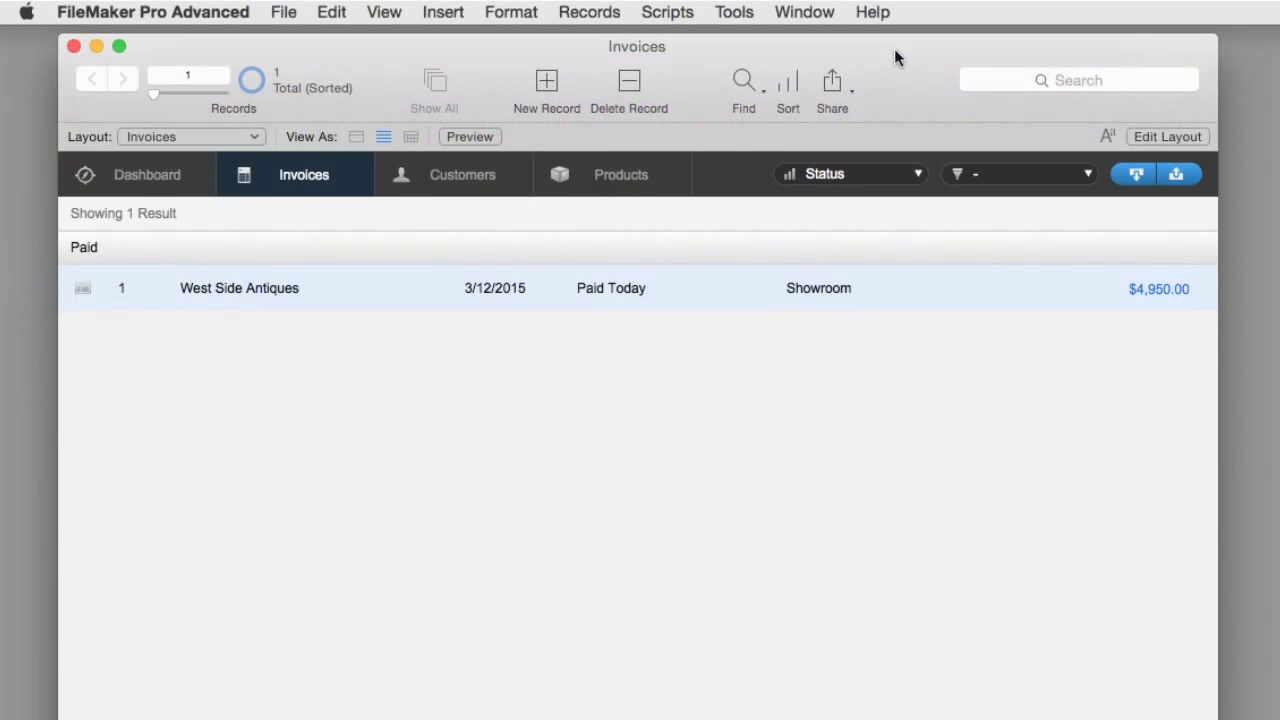
Open Manage Database for the Invoices file with Cmd+Shift+D.
{"action": "key", "text": "super+shift+d"}
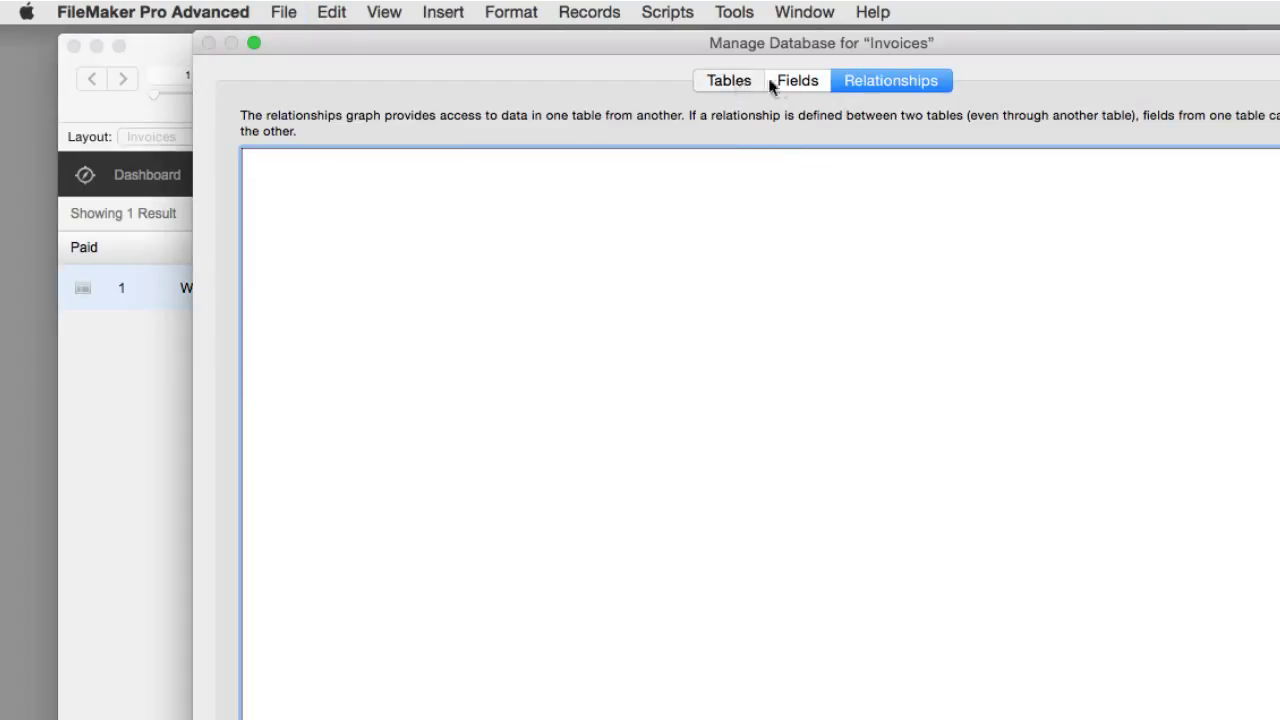
Review the Invoices, Invoice Data and Products tables in the Tables list.
{"action": "left_click", "coordinate": [737, 82]}
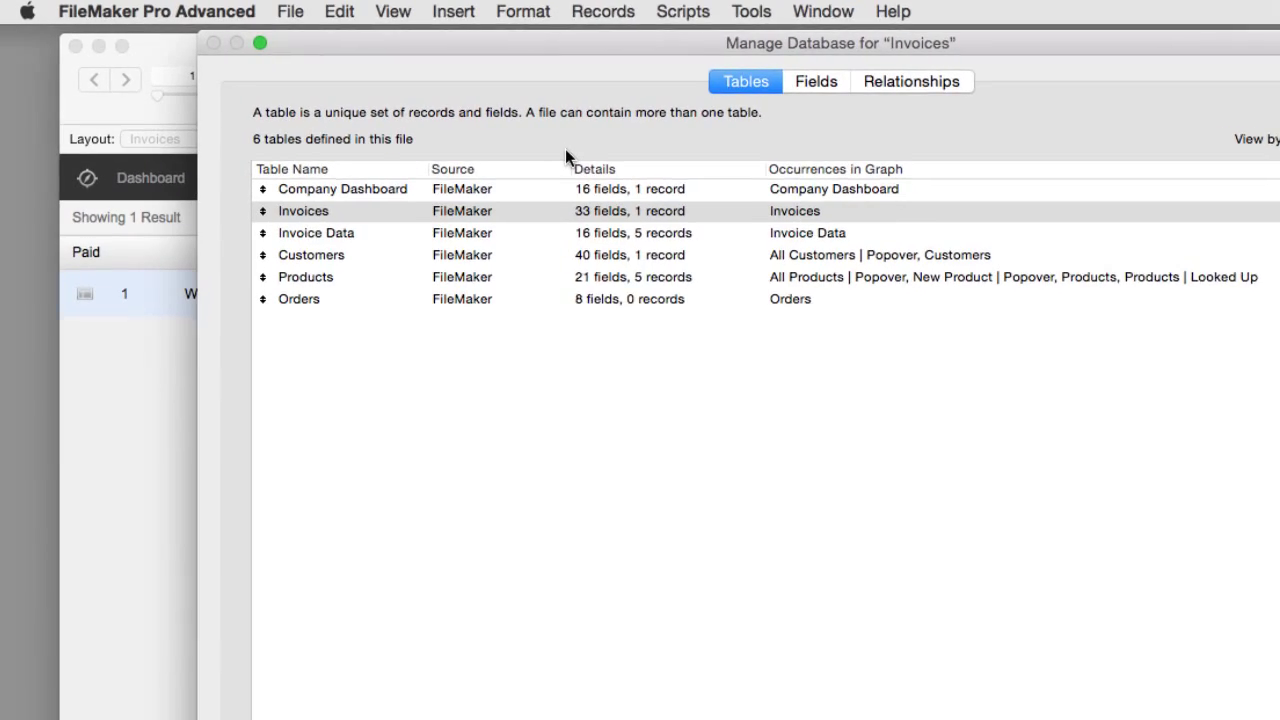
{"action": "left_click", "coordinate": [372, 236]}
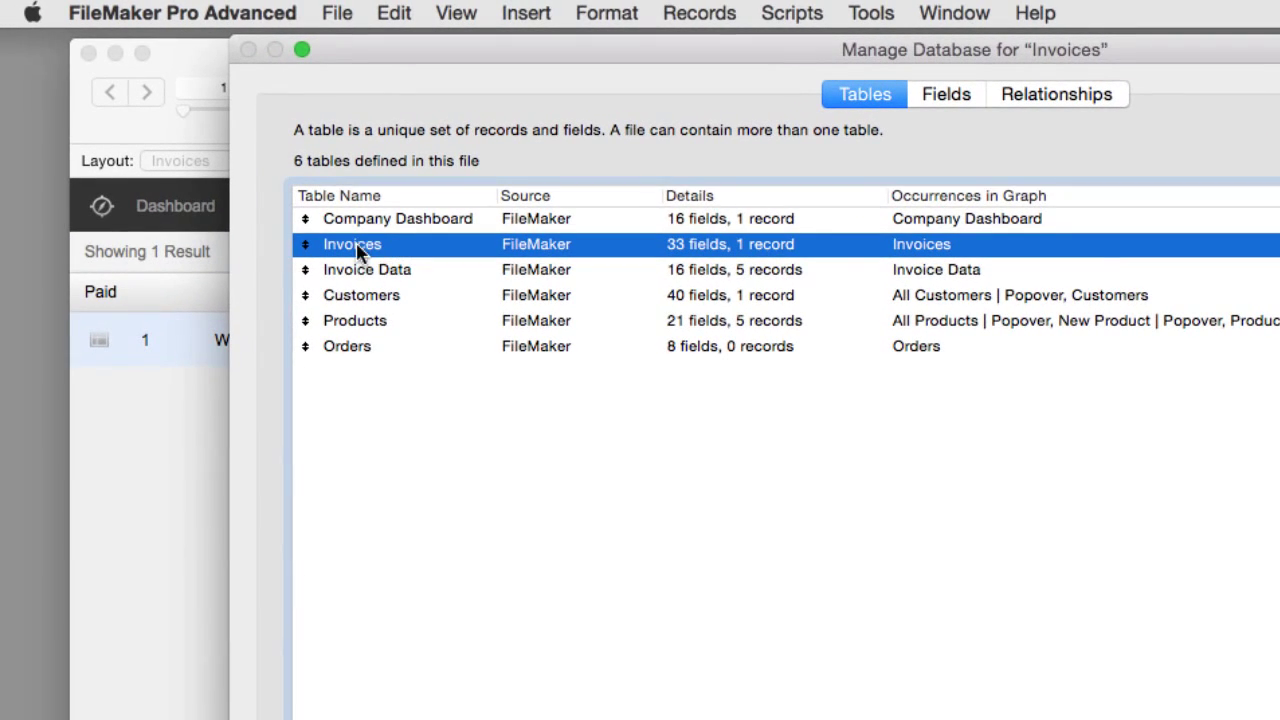
{"action": "left_click", "coordinate": [428, 270]}
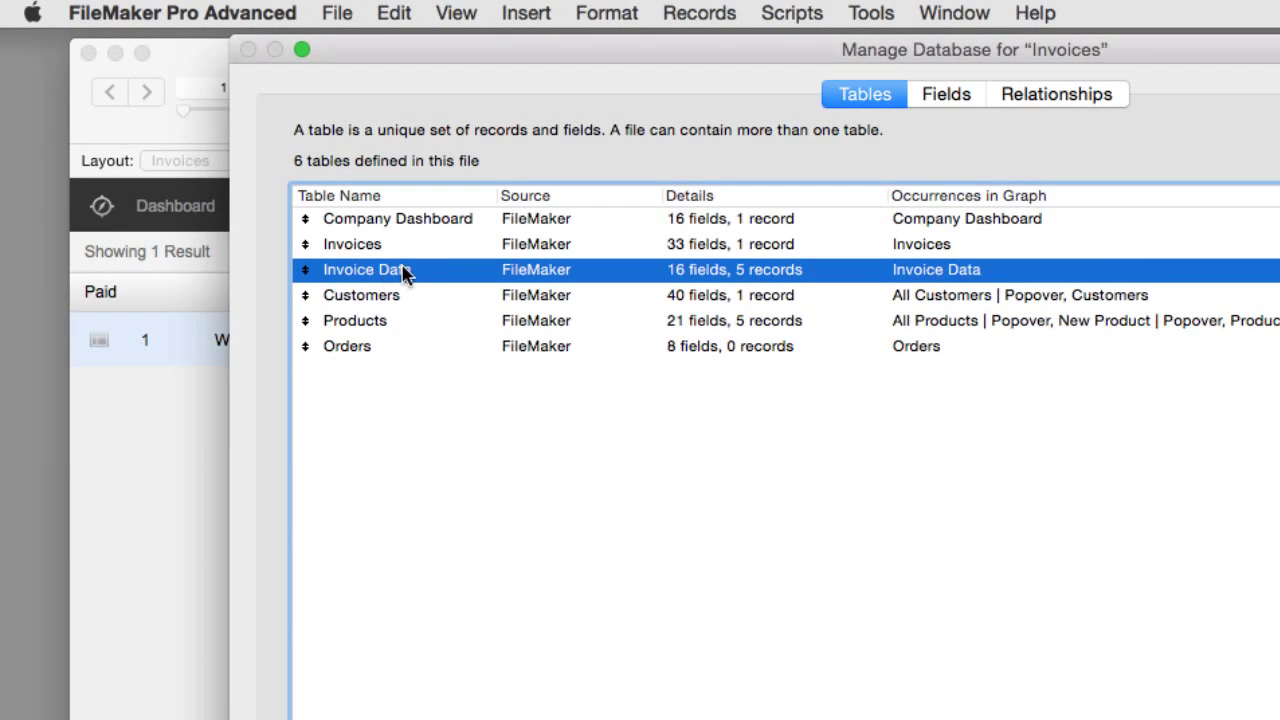
{"action": "left_click", "coordinate": [425, 320]}
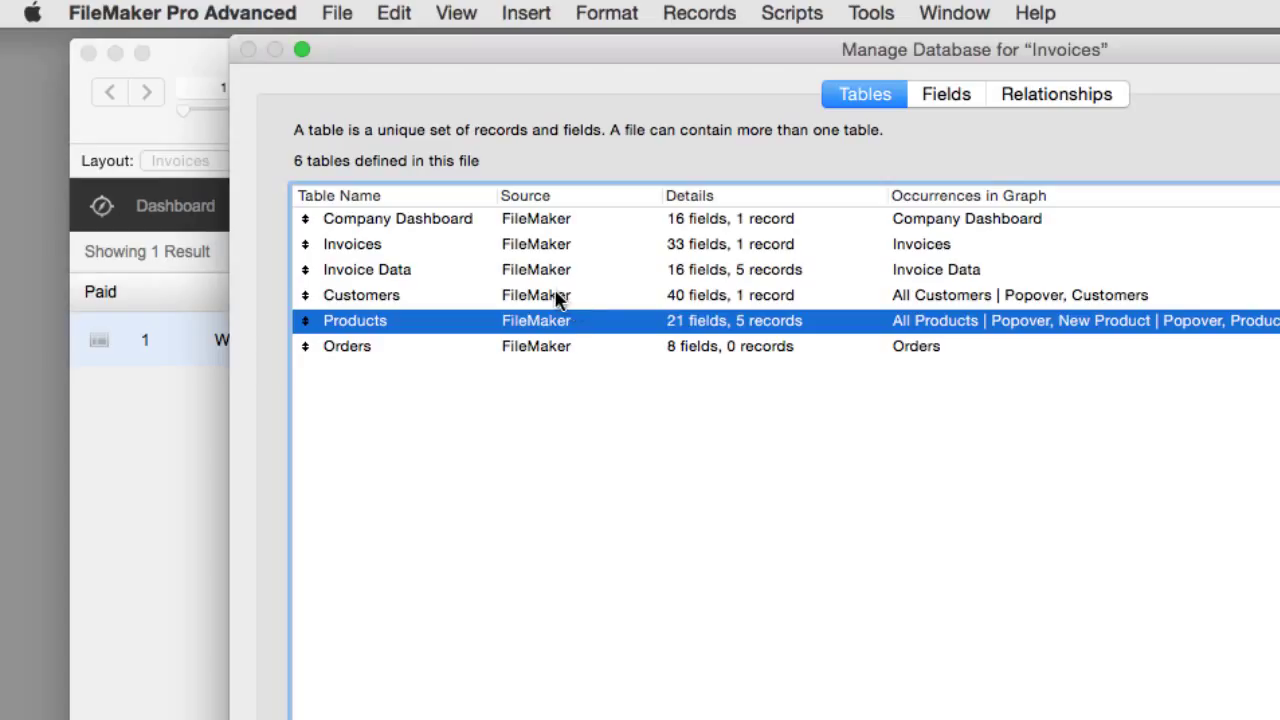
{"action": "left_click", "coordinate": [492, 274]}
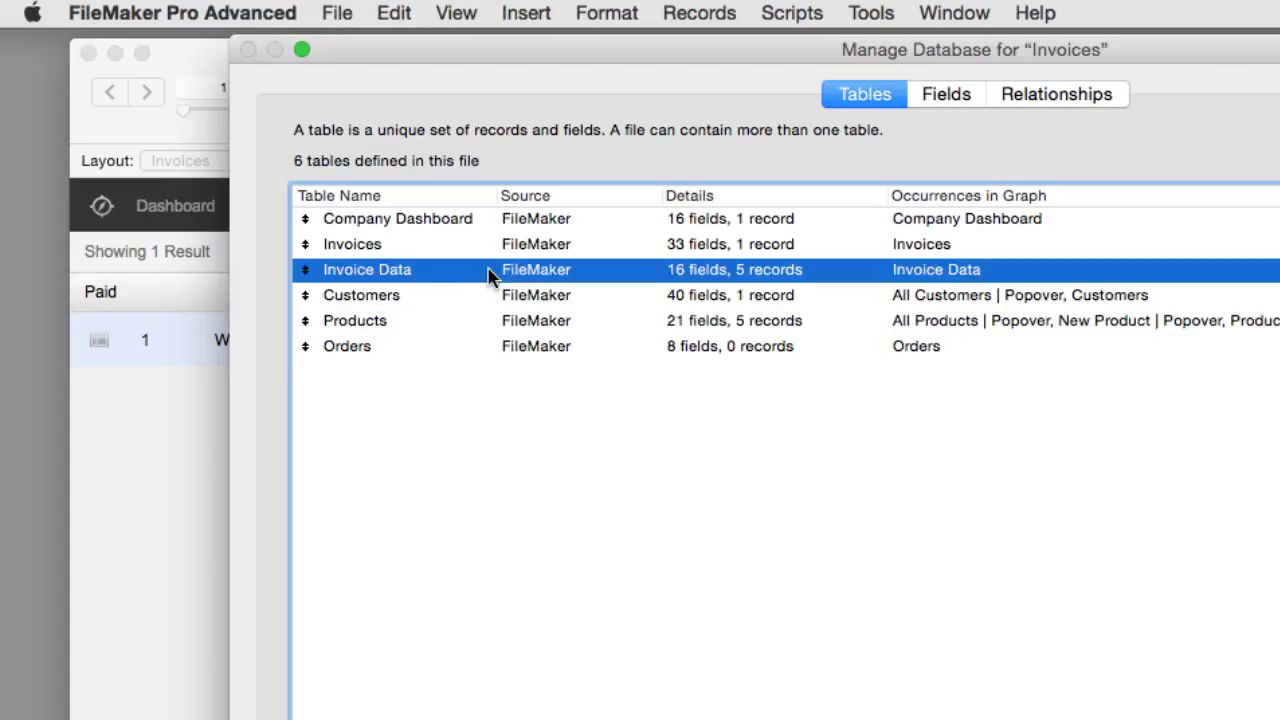
{"action": "left_click", "coordinate": [413, 250]}
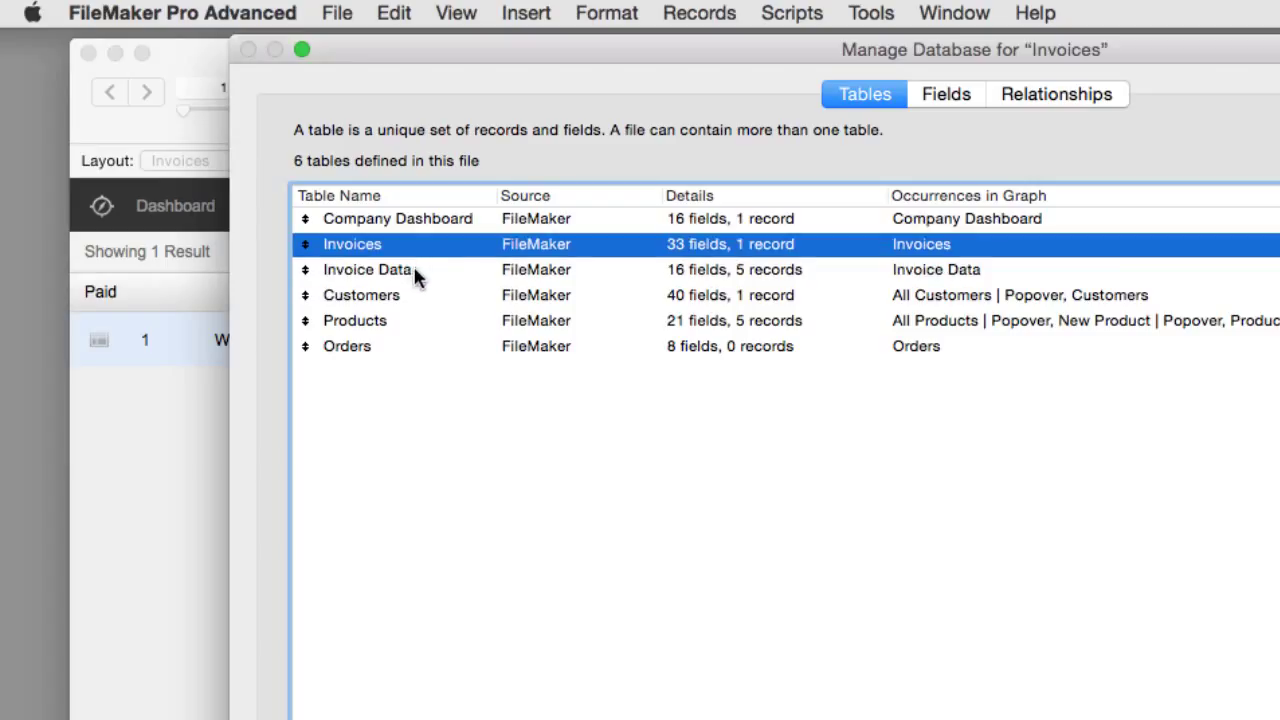
{"action": "left_click", "coordinate": [413, 322]}
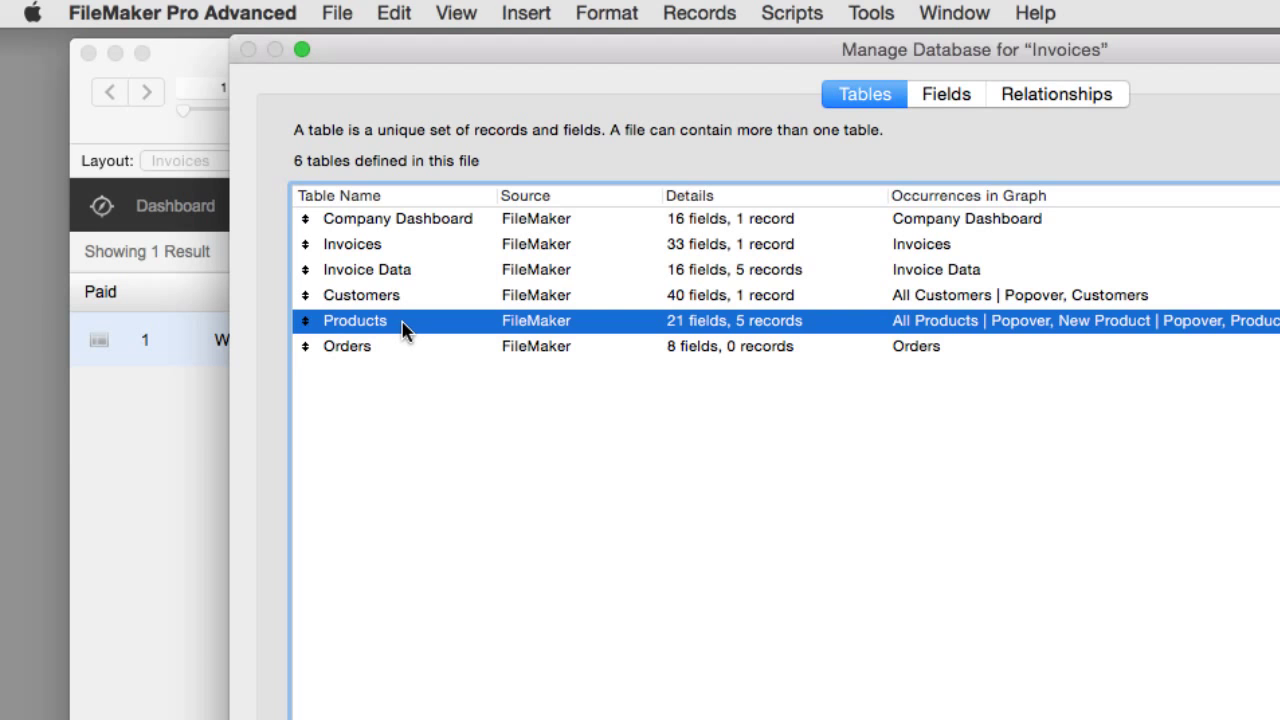
Inspect the Invoices occurrence on the relationships graph, then close Manage Database, discarding changes.
{"action": "left_click", "coordinate": [1040, 94]}
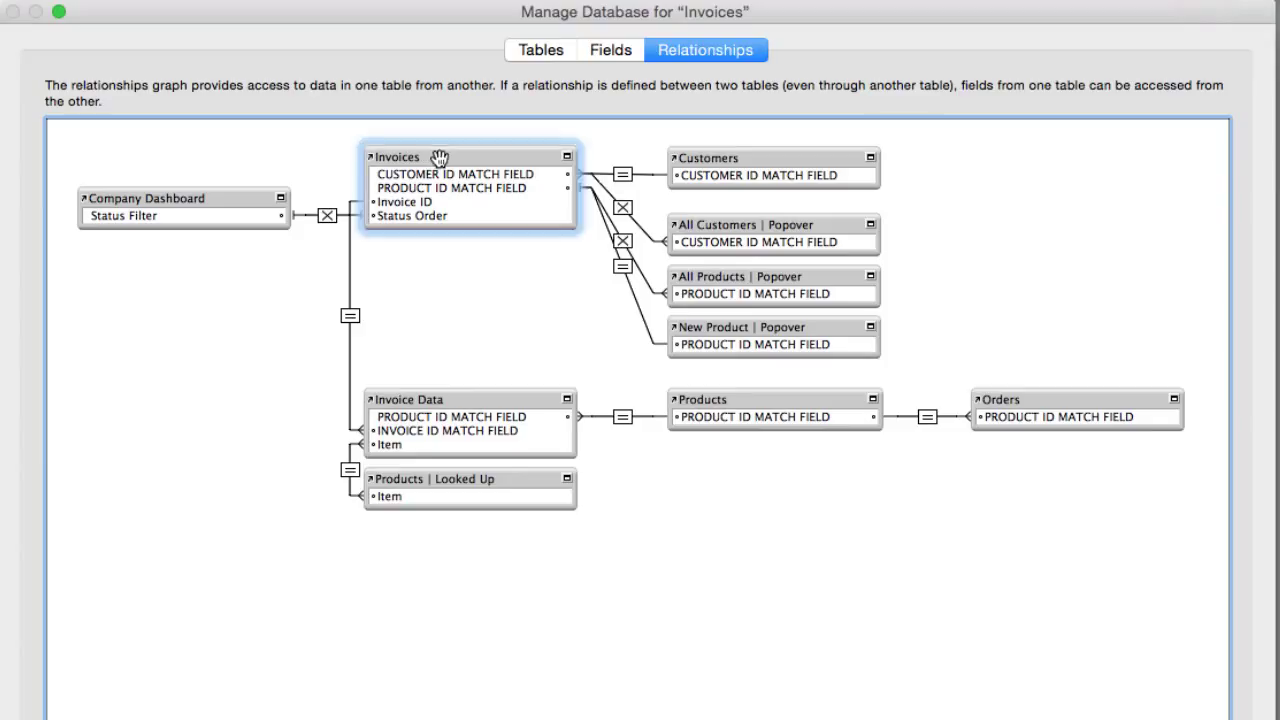
{"action": "left_click", "coordinate": [800, 278]}
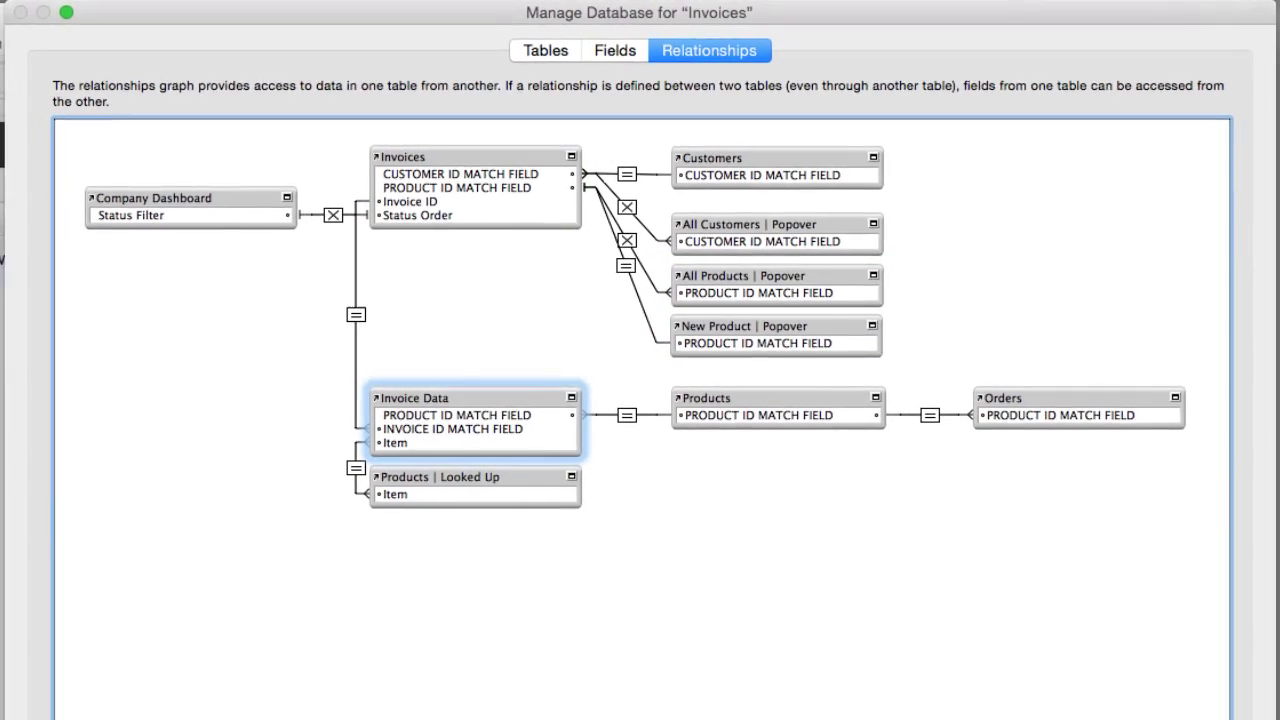
{"action": "key", "text": "Escape"}
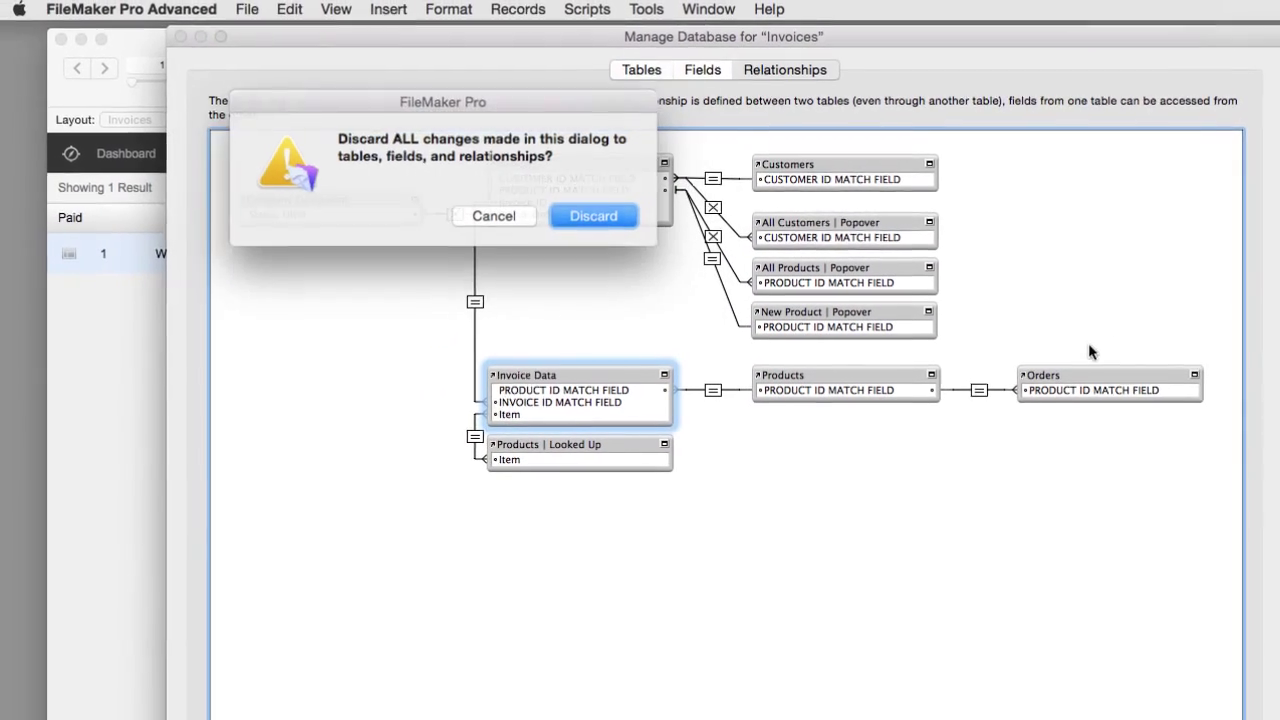
{"action": "left_click", "coordinate": [592, 216]}
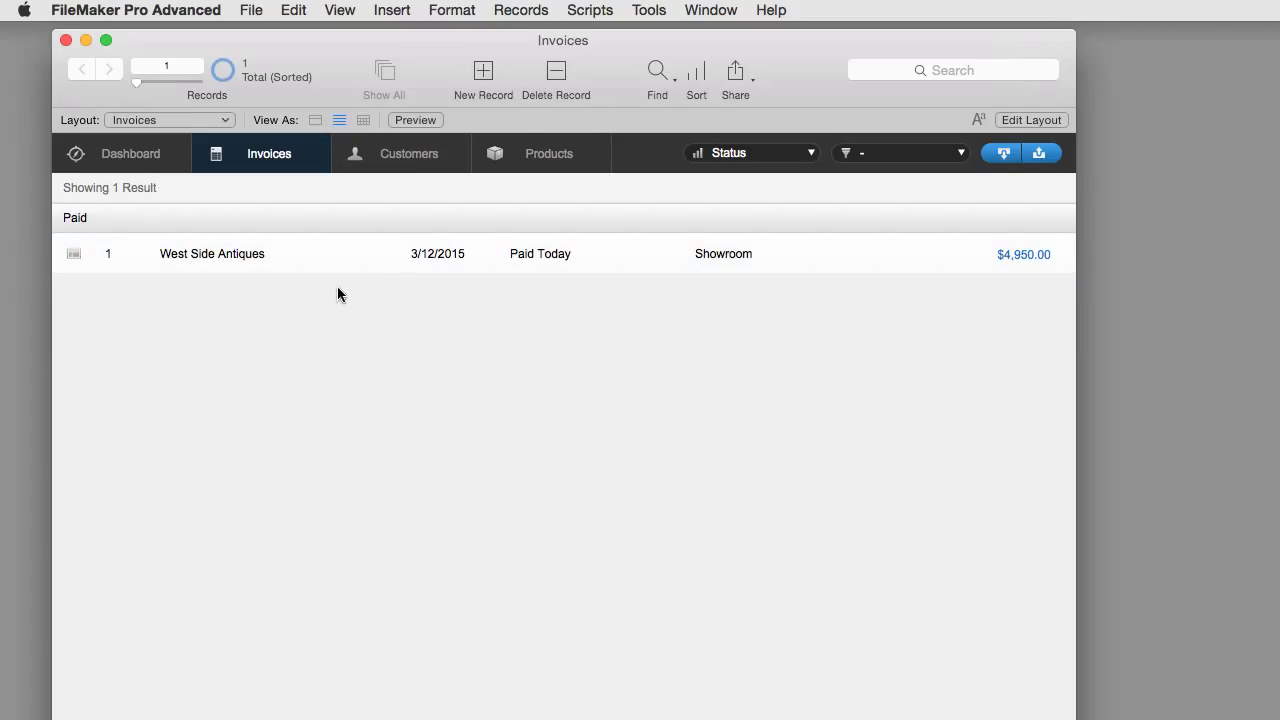
Open Invoice 1's details, add then delete a Hi Hoggie Balonie line, and reopen the product picker.
{"action": "left_click", "coordinate": [340, 255]}
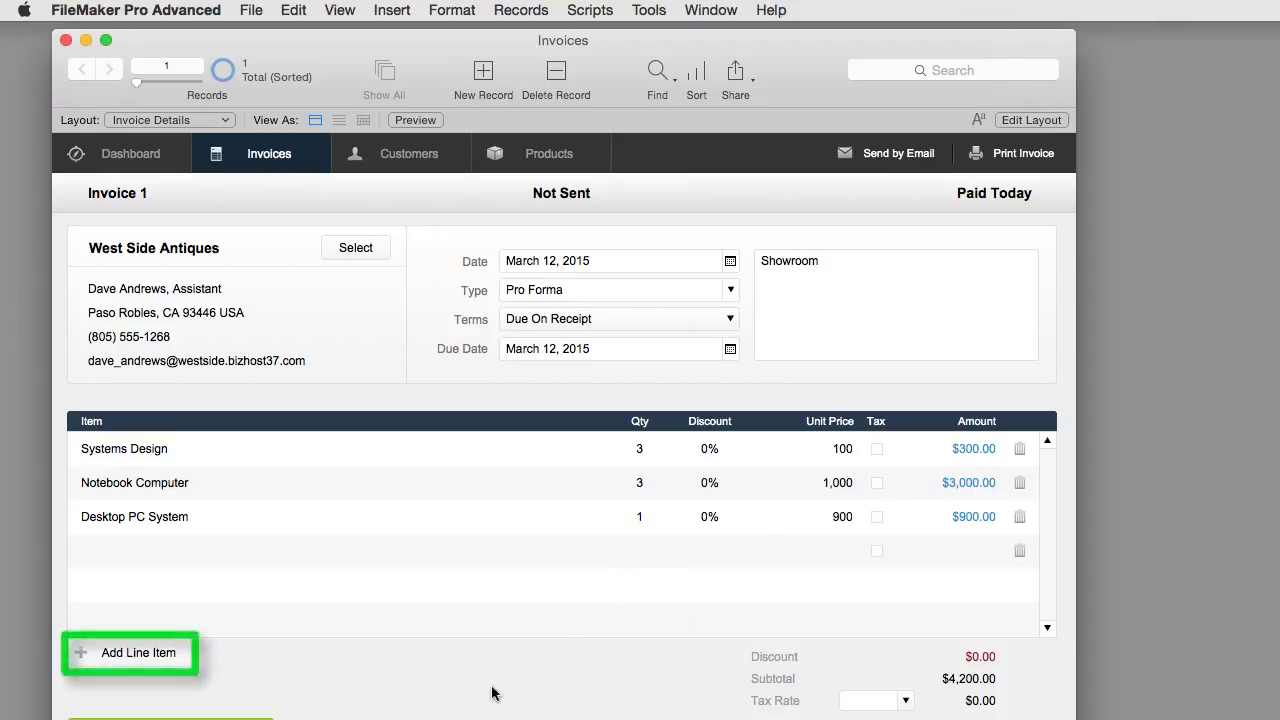
{"action": "left_click", "coordinate": [140, 656]}
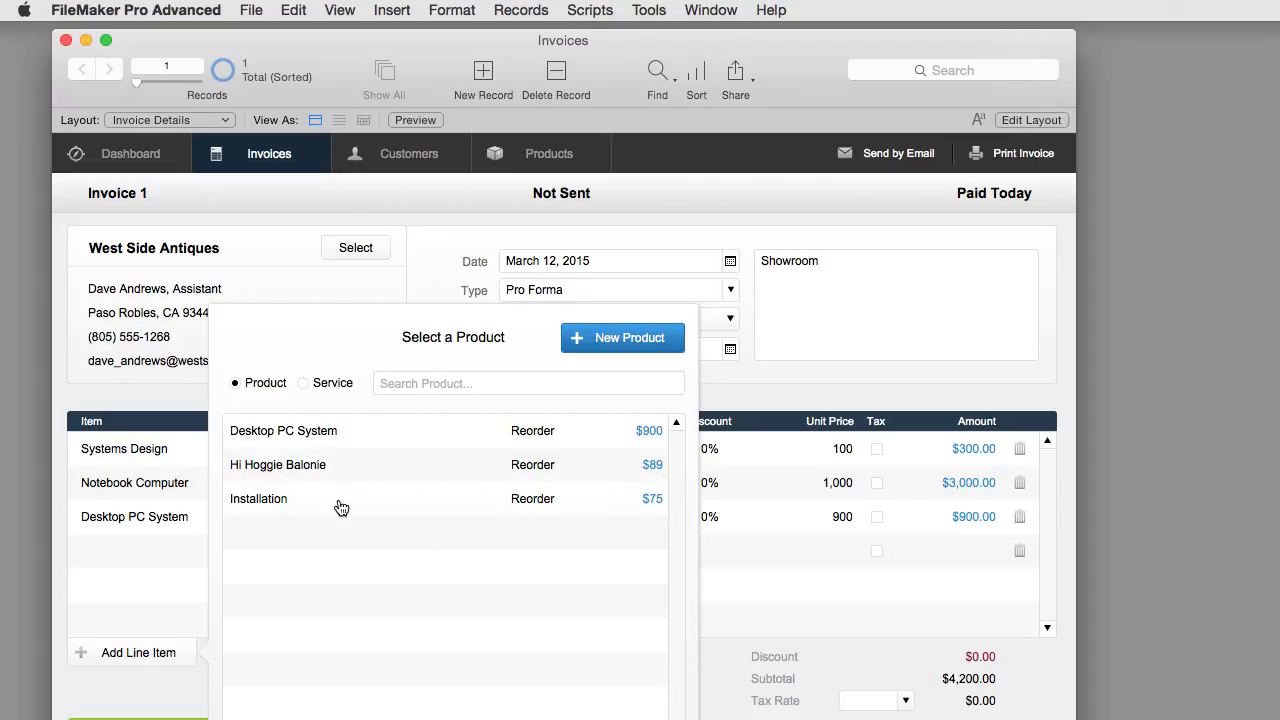
{"action": "left_click", "coordinate": [345, 465]}
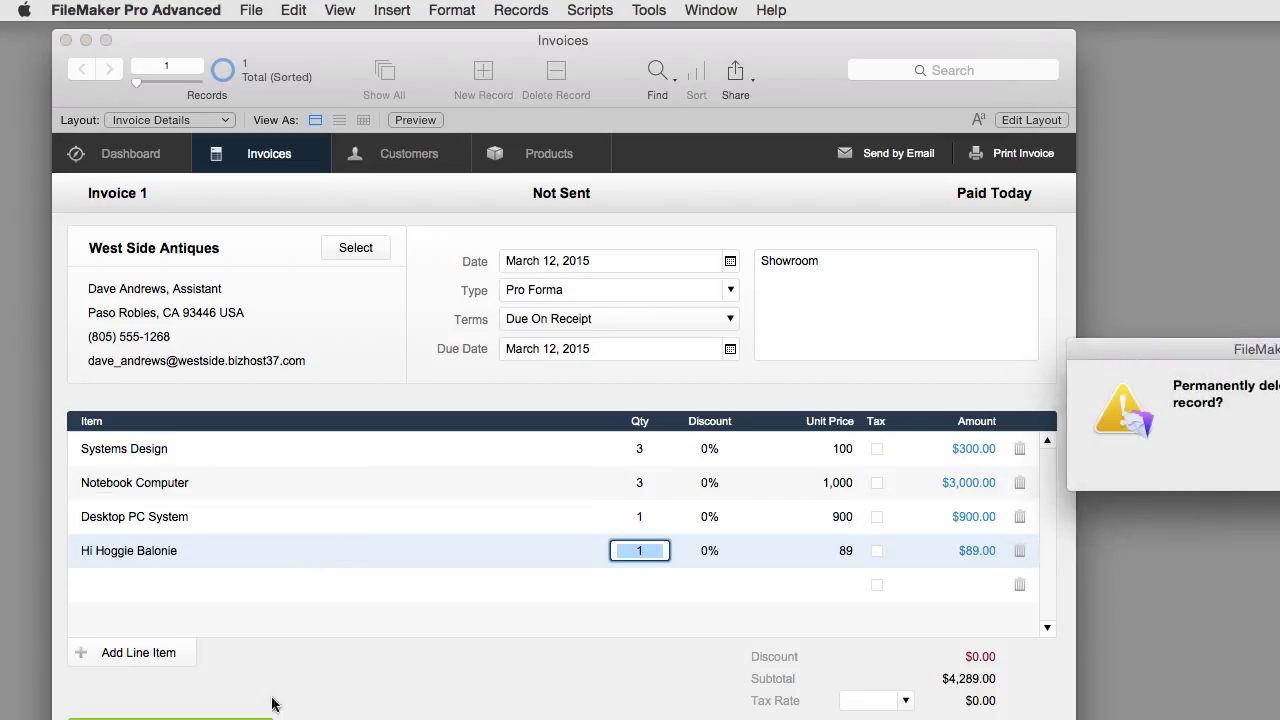
{"action": "key", "text": "Return"}
{"action": "left_click", "coordinate": [152, 656]}
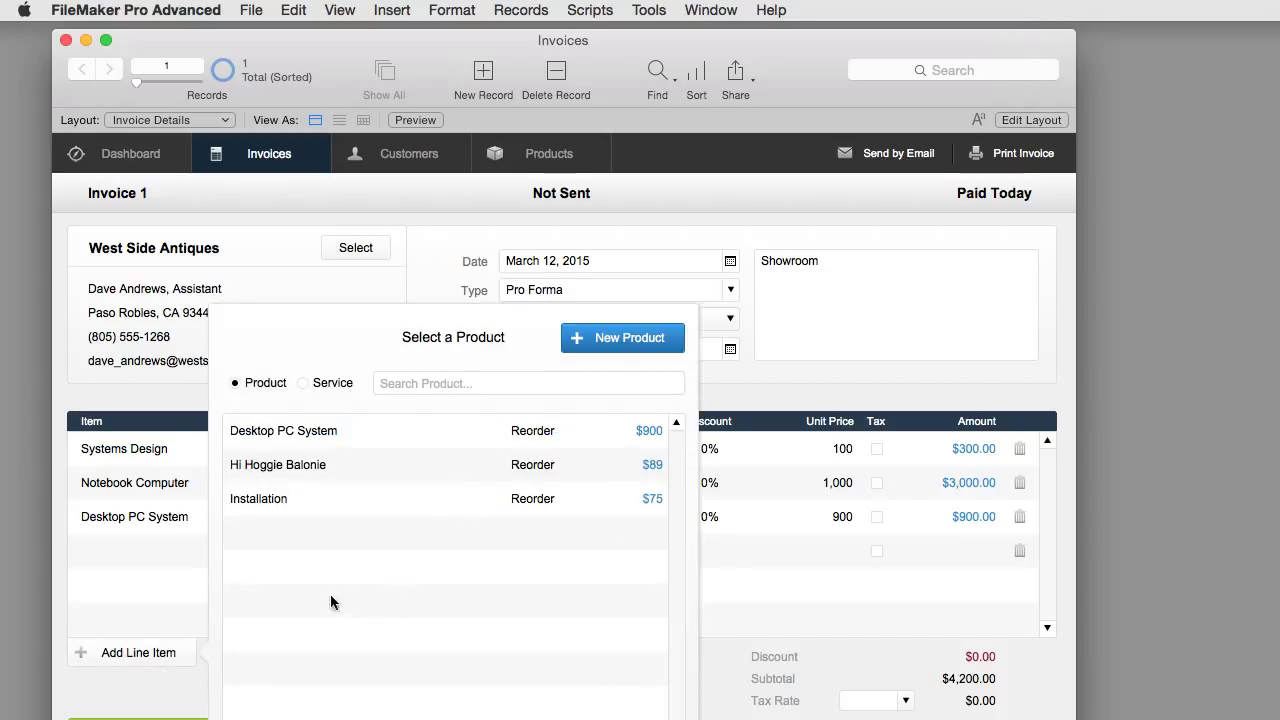
Filter products by 'H', add Hi Hoggie Balonie at $89, then show Services in the picker.
{"action": "left_click", "coordinate": [460, 380]}
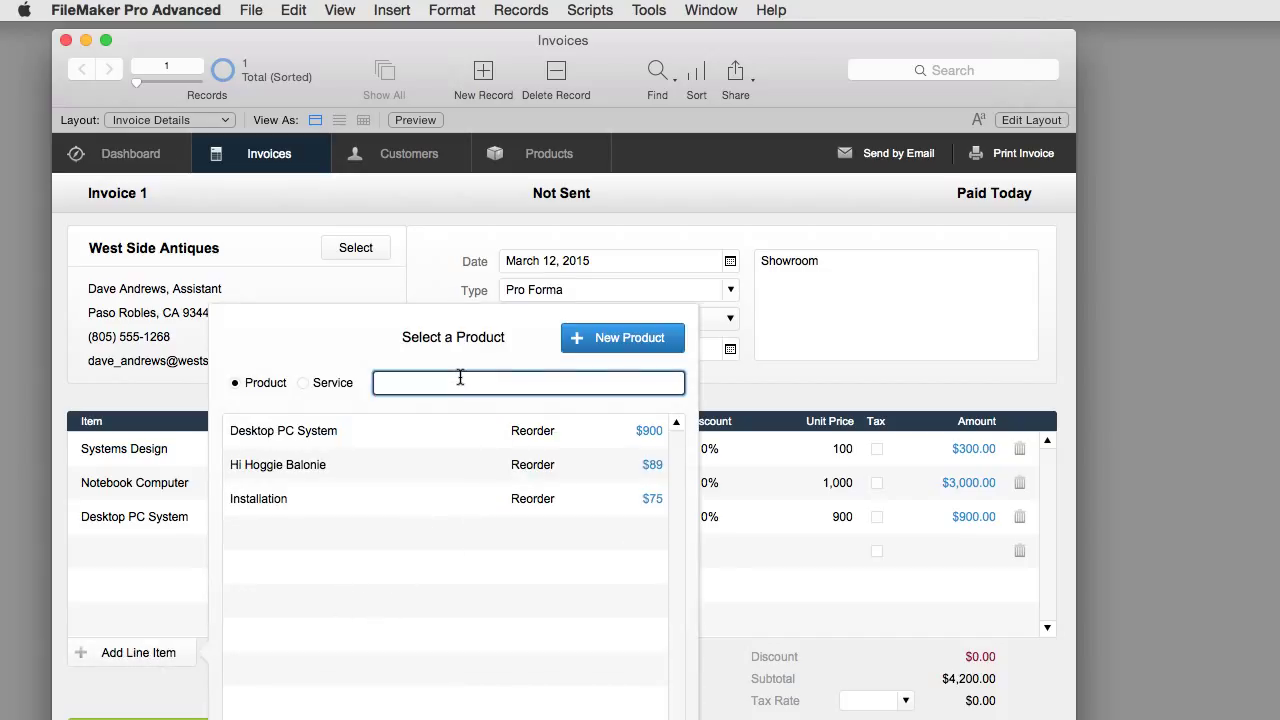
{"action": "type", "text": "Hog"}
{"action": "key", "text": "Tab"}
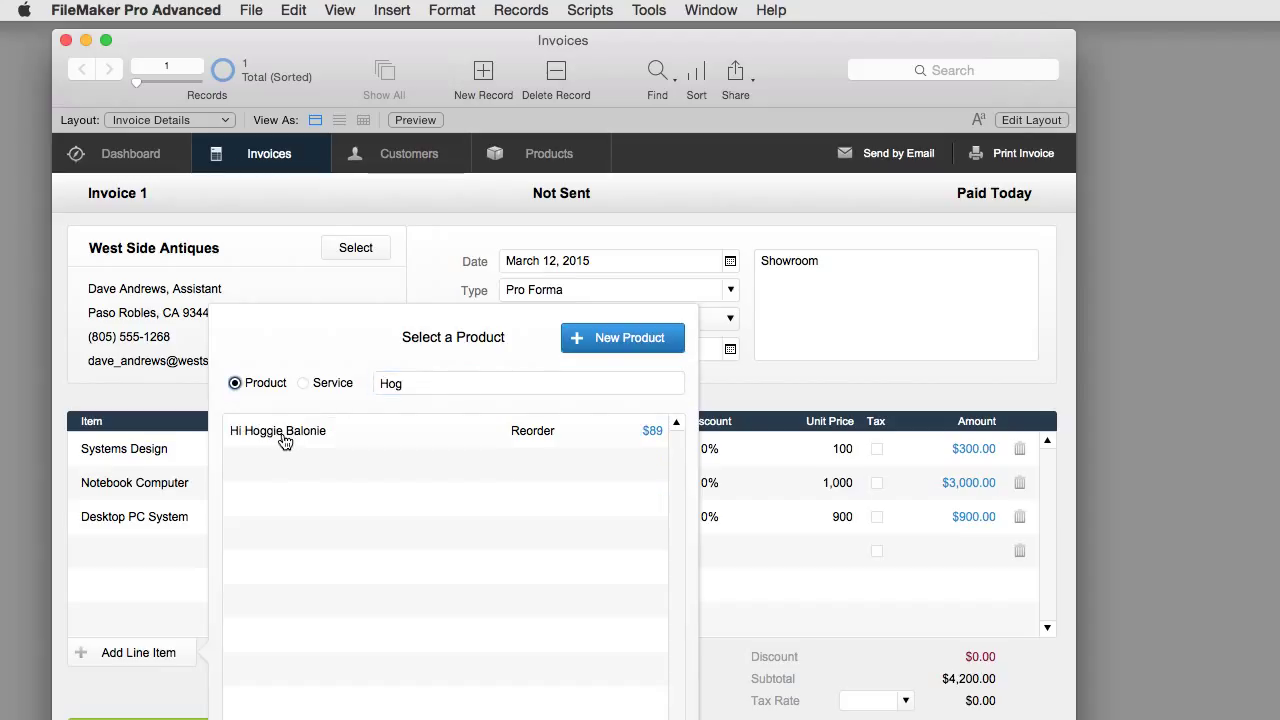
{"action": "left_click", "coordinate": [370, 435]}
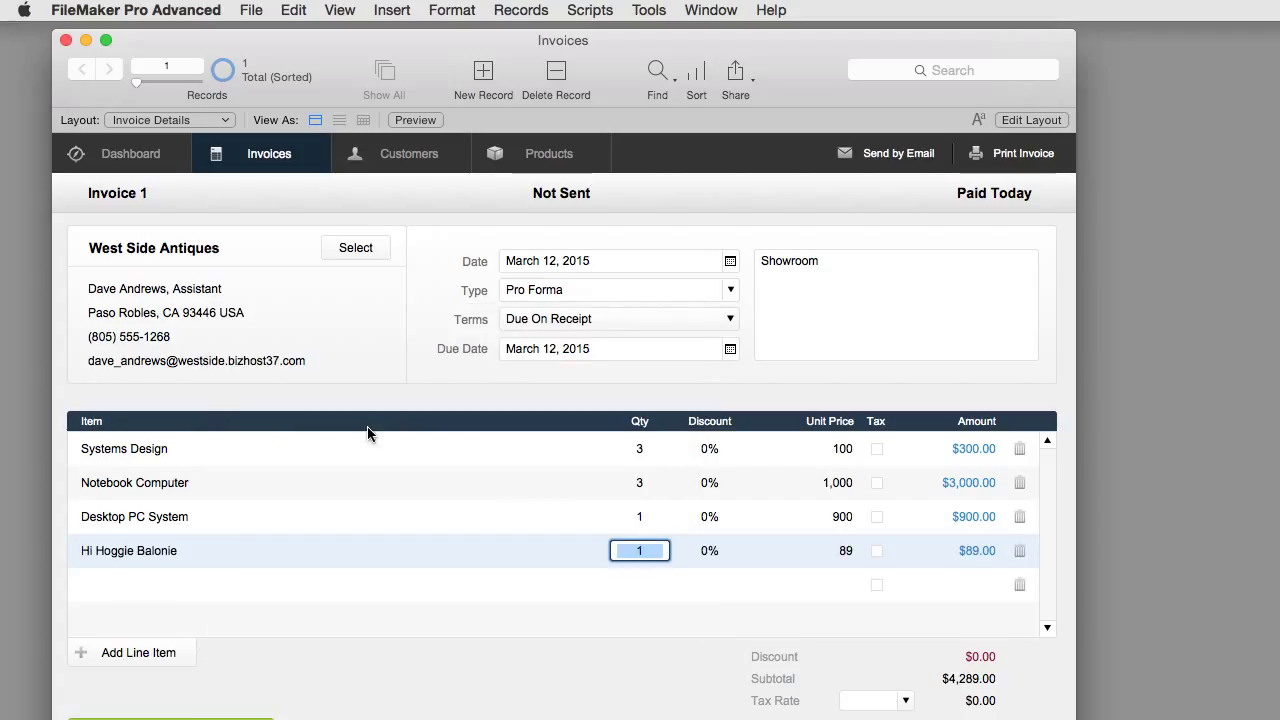
{"action": "left_click", "coordinate": [145, 652]}
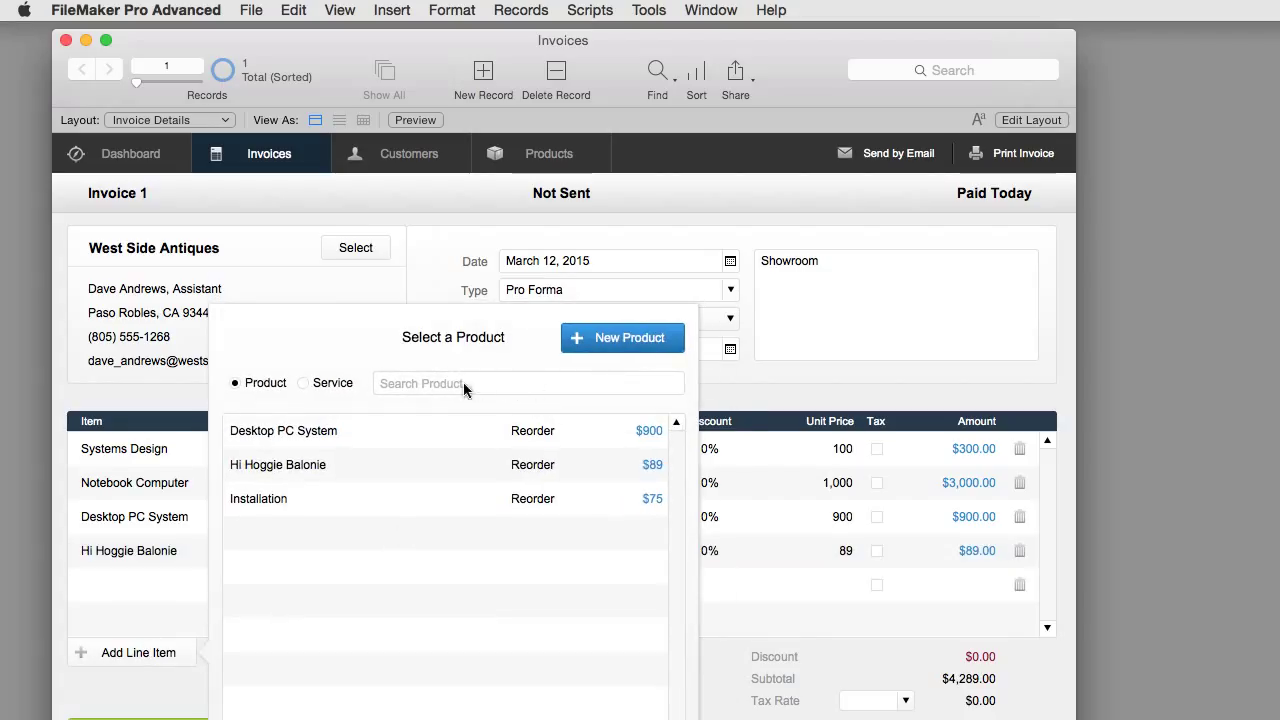
{"action": "left_click", "coordinate": [337, 390]}
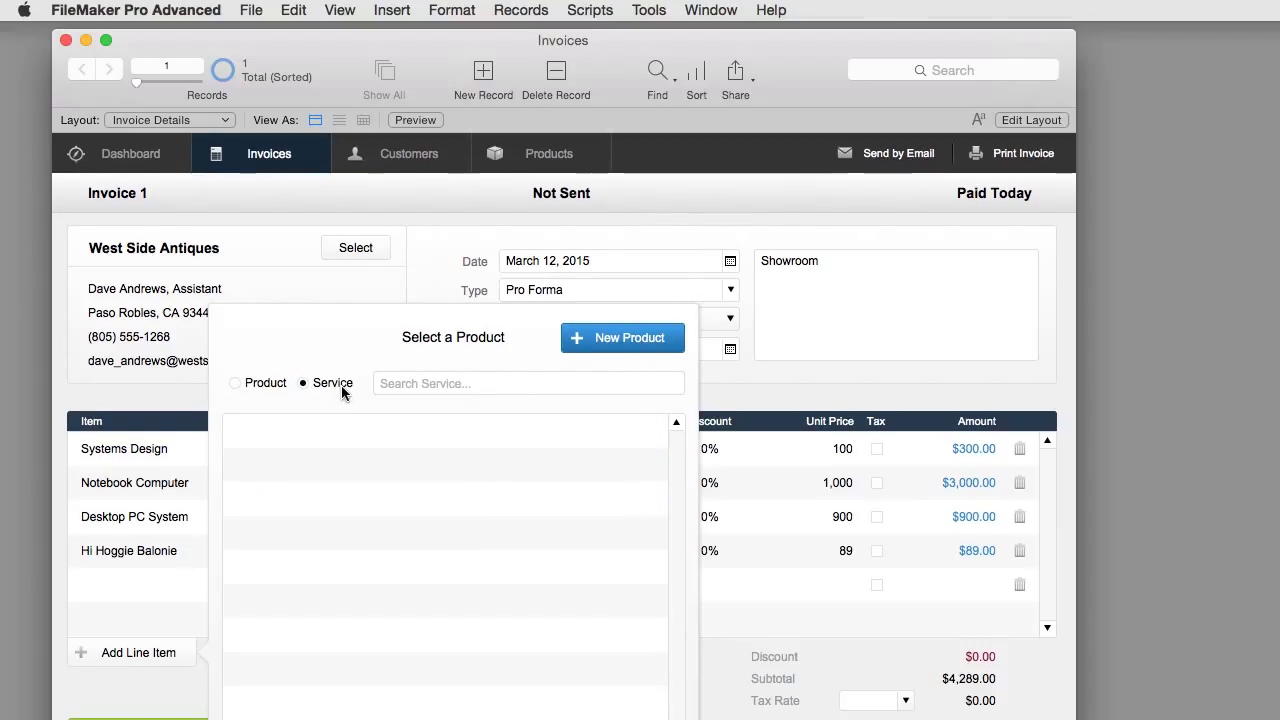
Create a new product named Magical Widget with a $45.00 cost.
{"action": "left_click", "coordinate": [613, 347]}
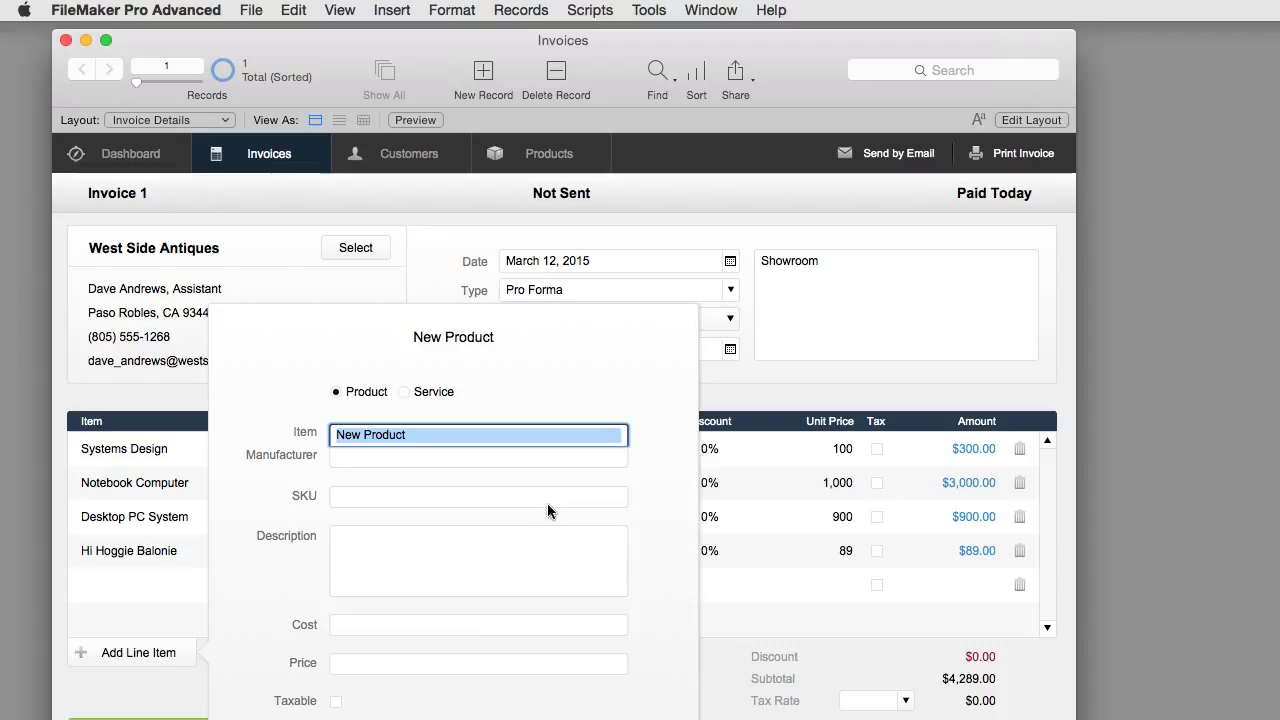
{"action": "type", "text": "M"}
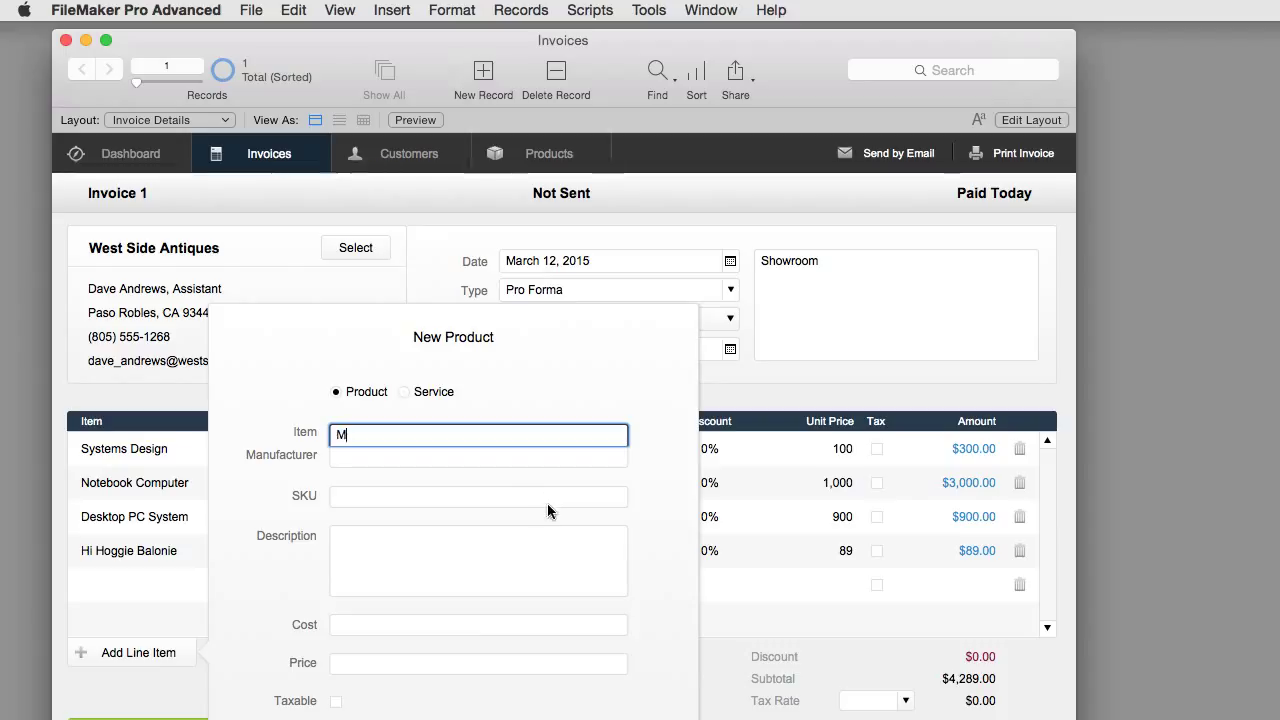
{"action": "type", "text": "agical Widg"}
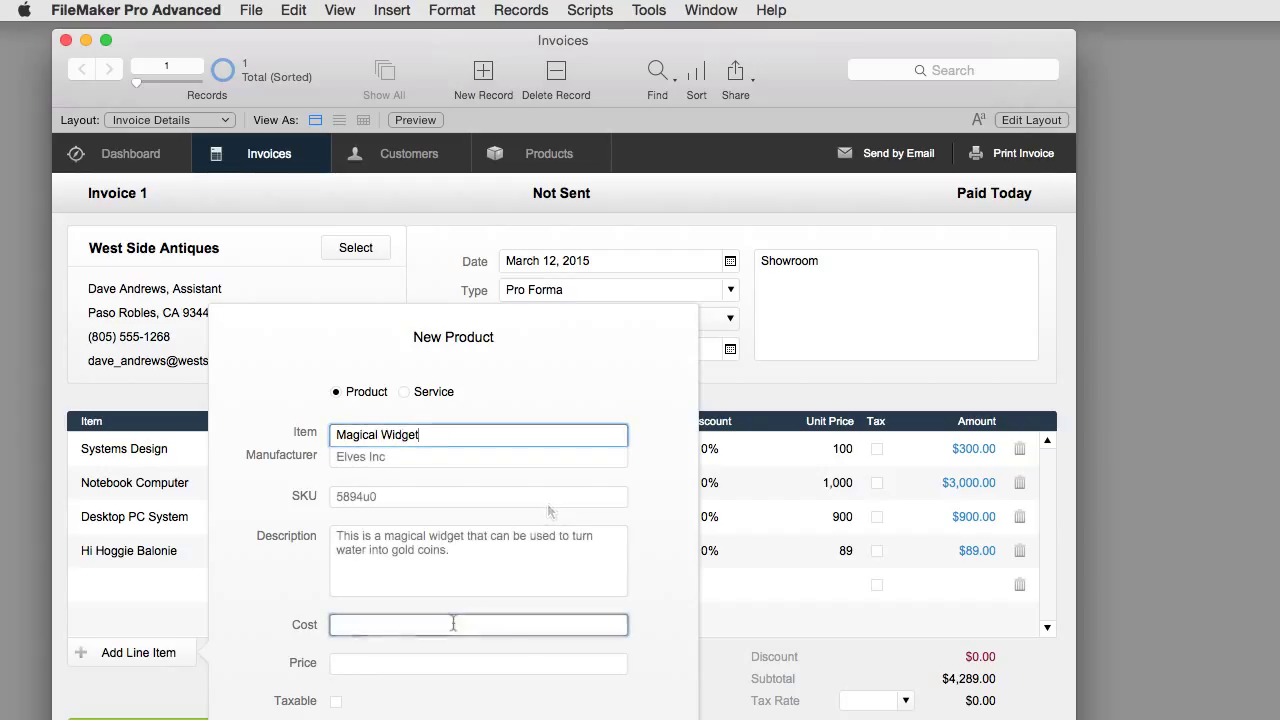
{"action": "type", "text": "45"}
{"action": "left_click", "coordinate": [528, 680]}
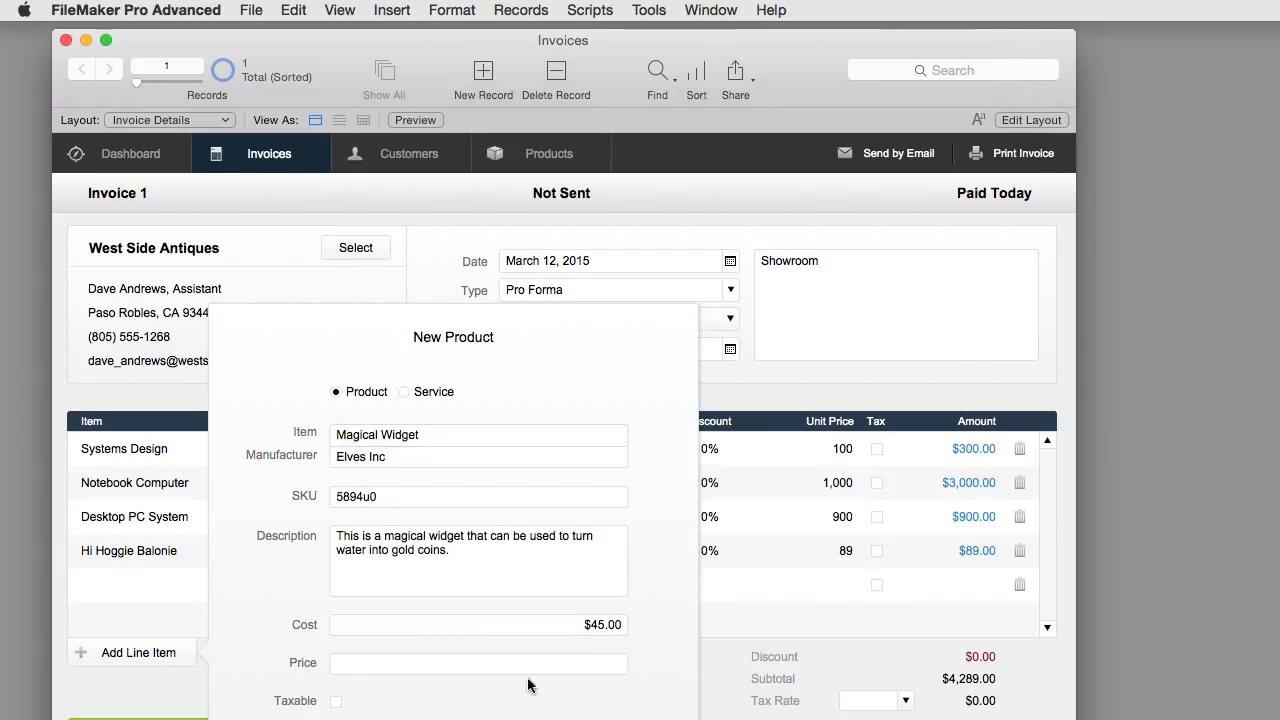
Price Magical Widget at $249.00, mark it taxable, and add it to Invoice 1.
{"action": "left_click", "coordinate": [578, 665]}
{"action": "key", "text": "super+alt+2"}
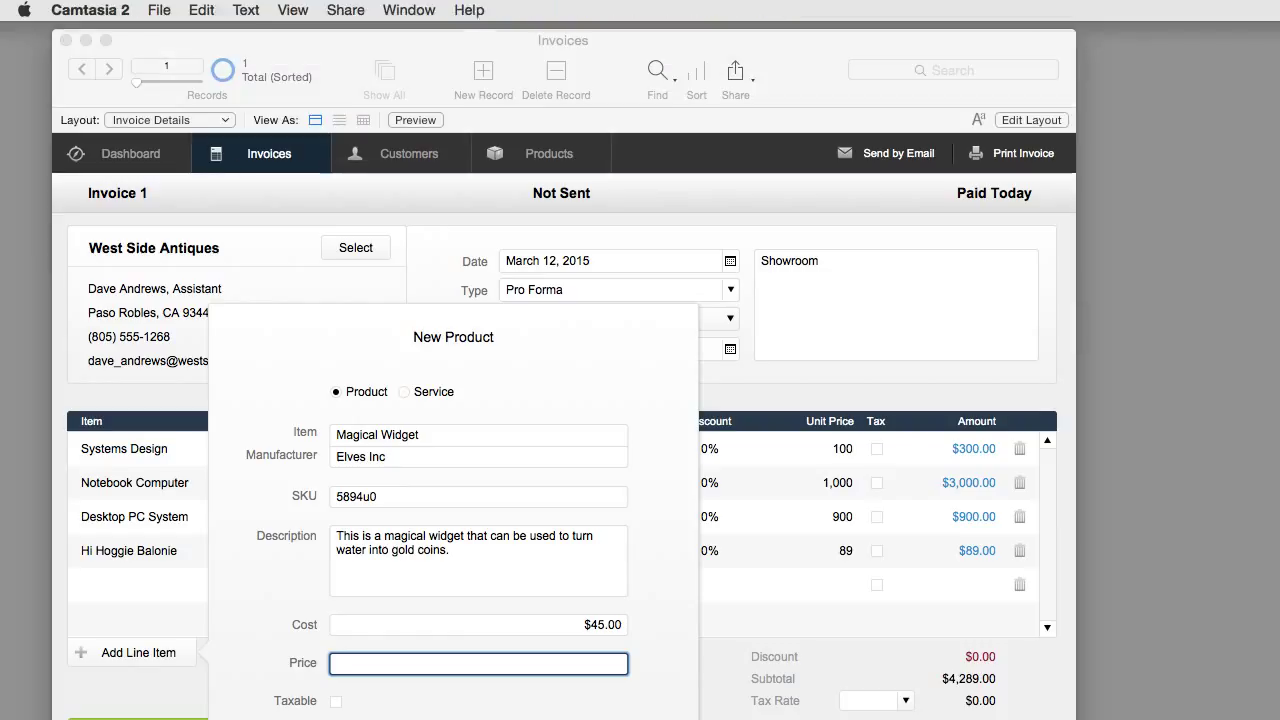
{"action": "left_click", "coordinate": [505, 688]}
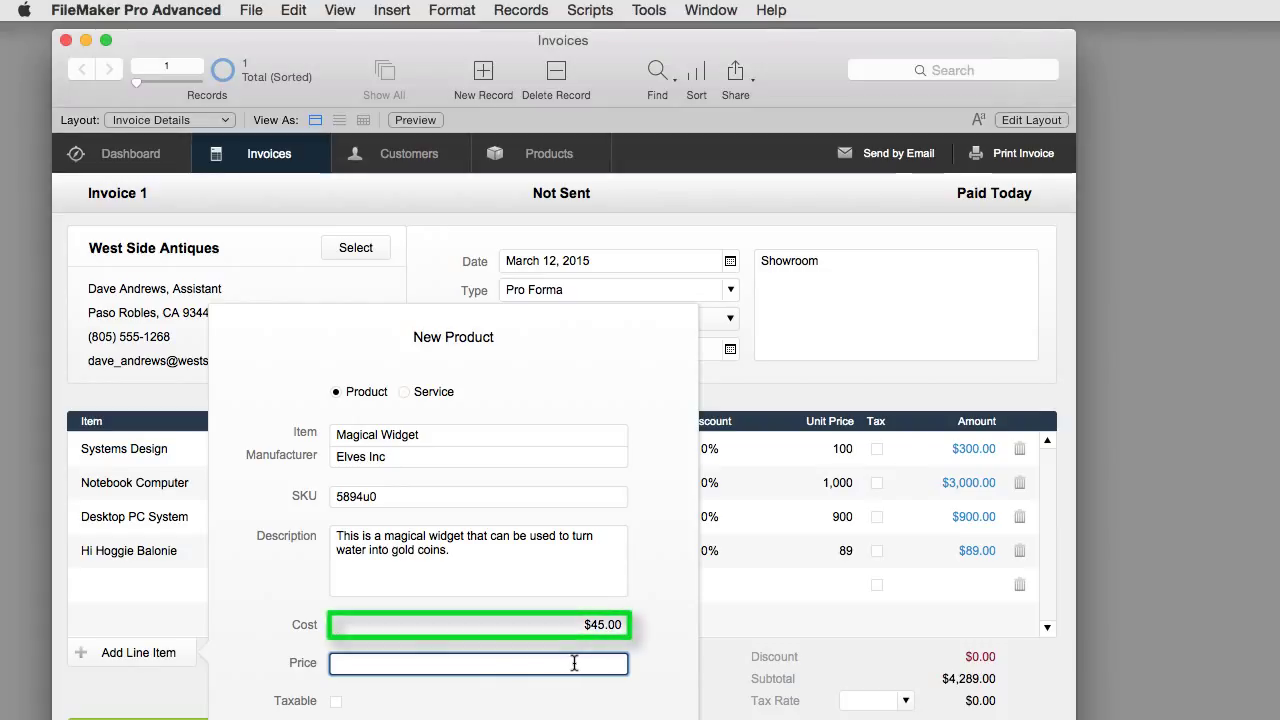
{"action": "type", "text": "24"}
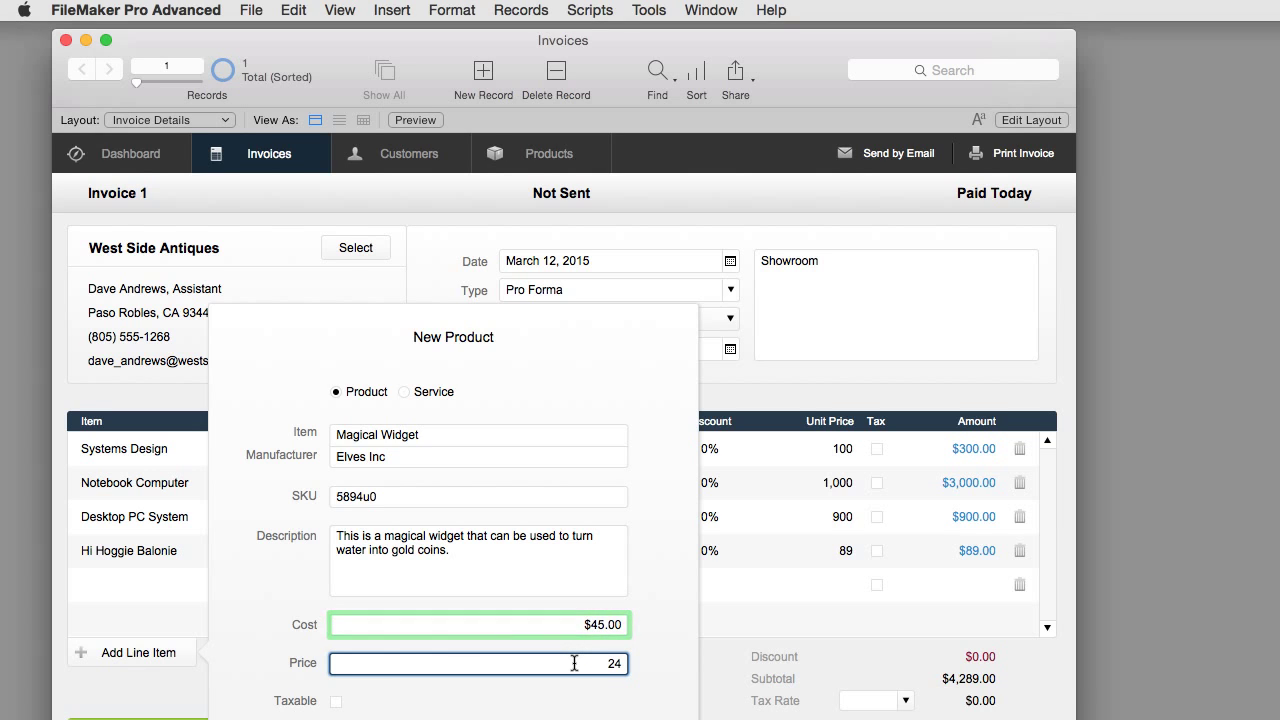
{"action": "type", "text": "9"}
{"action": "key", "text": "Tab"}
{"action": "left_click", "coordinate": [316, 648]}
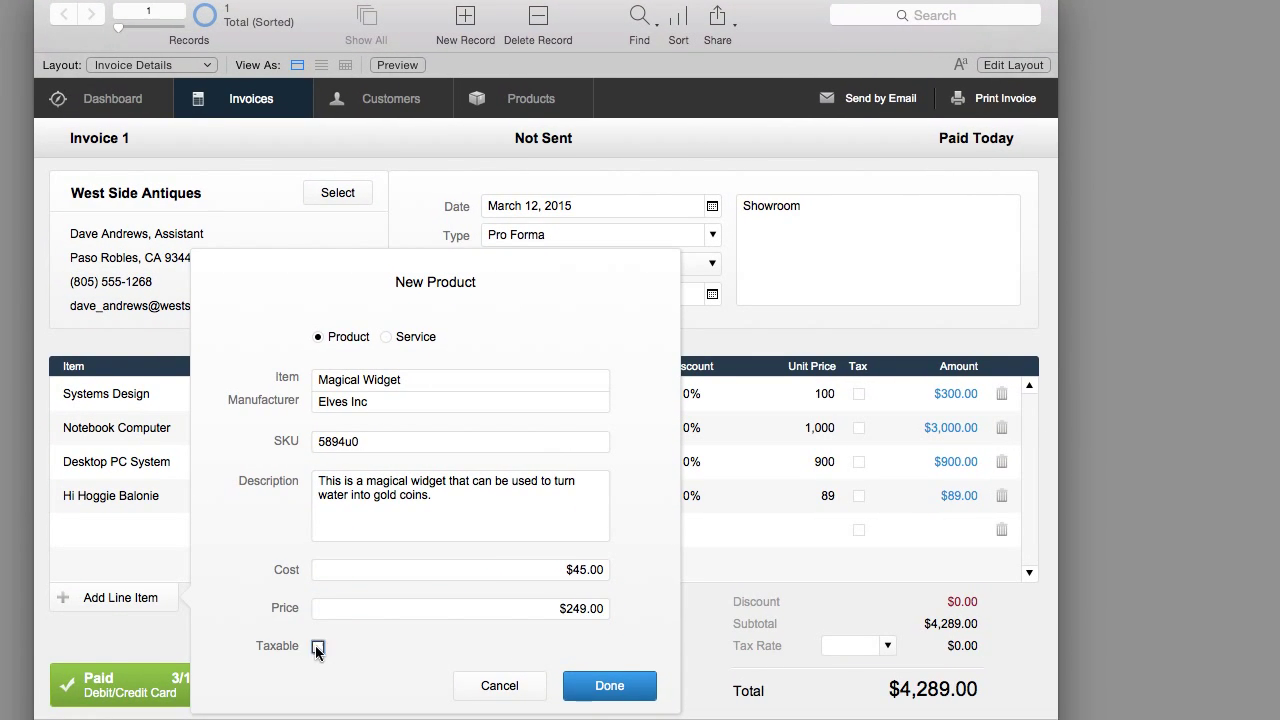
{"action": "left_click", "coordinate": [600, 686]}
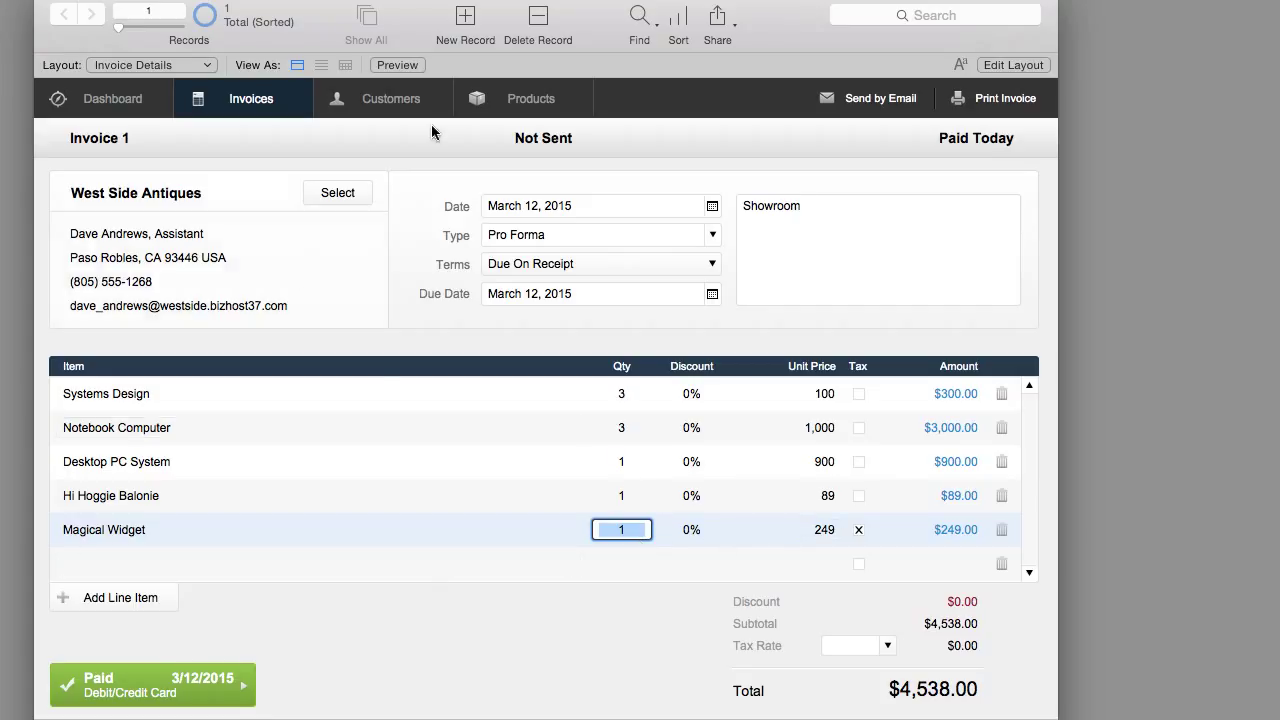
{"action": "left_click", "coordinate": [531, 98]}
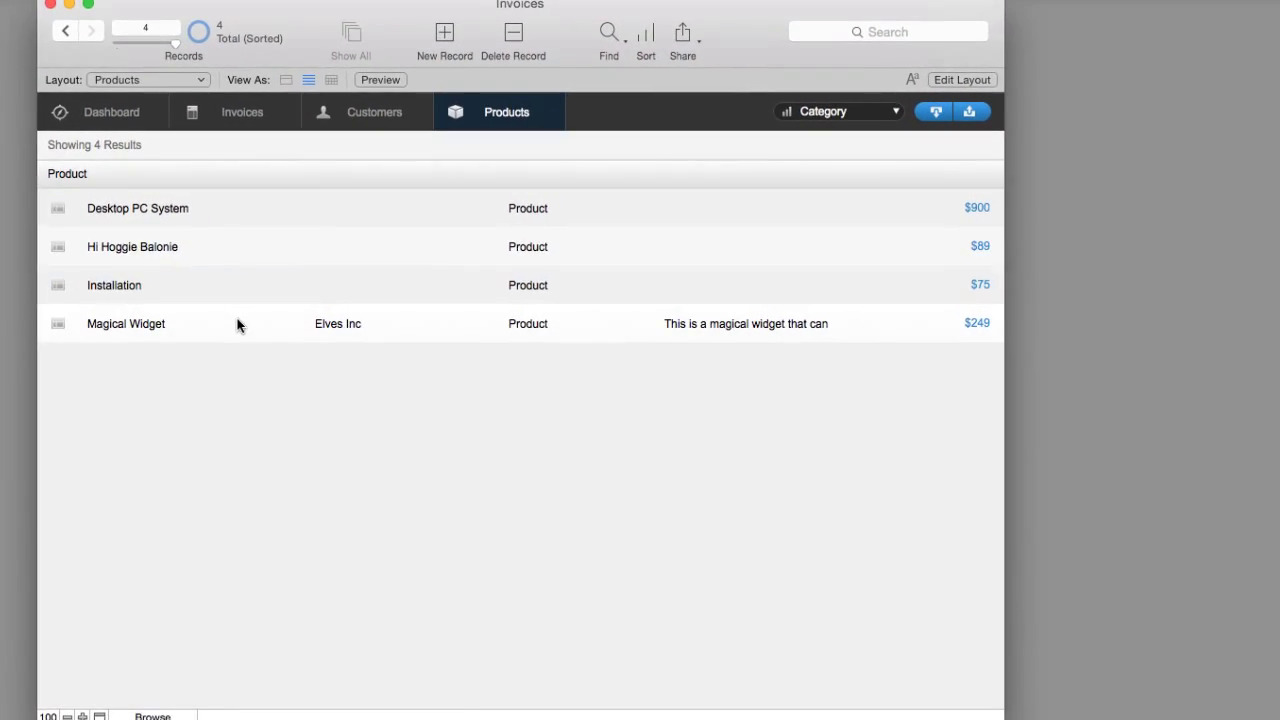
Check Magical Widget in Products, return to the West Side Antiques invoice, and open Script Workspace.
{"action": "left_click", "coordinate": [137, 318]}
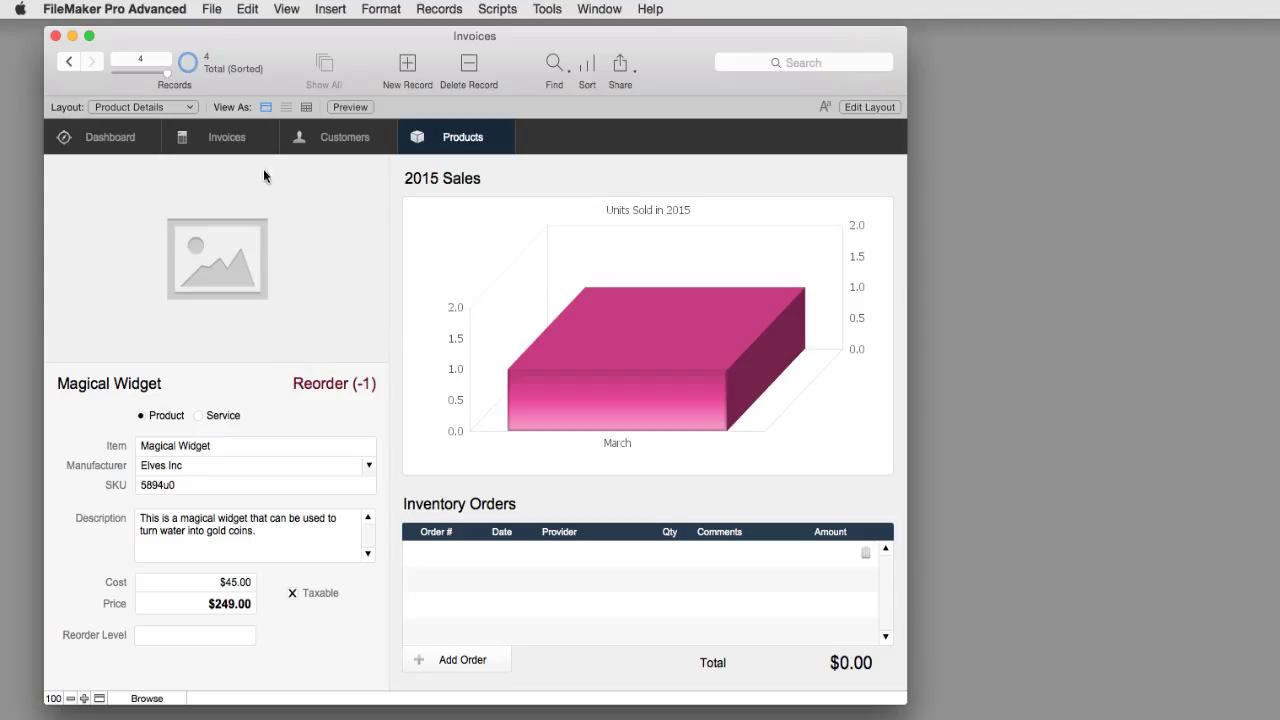
{"action": "left_click", "coordinate": [246, 145]}
{"action": "left_click", "coordinate": [258, 240]}
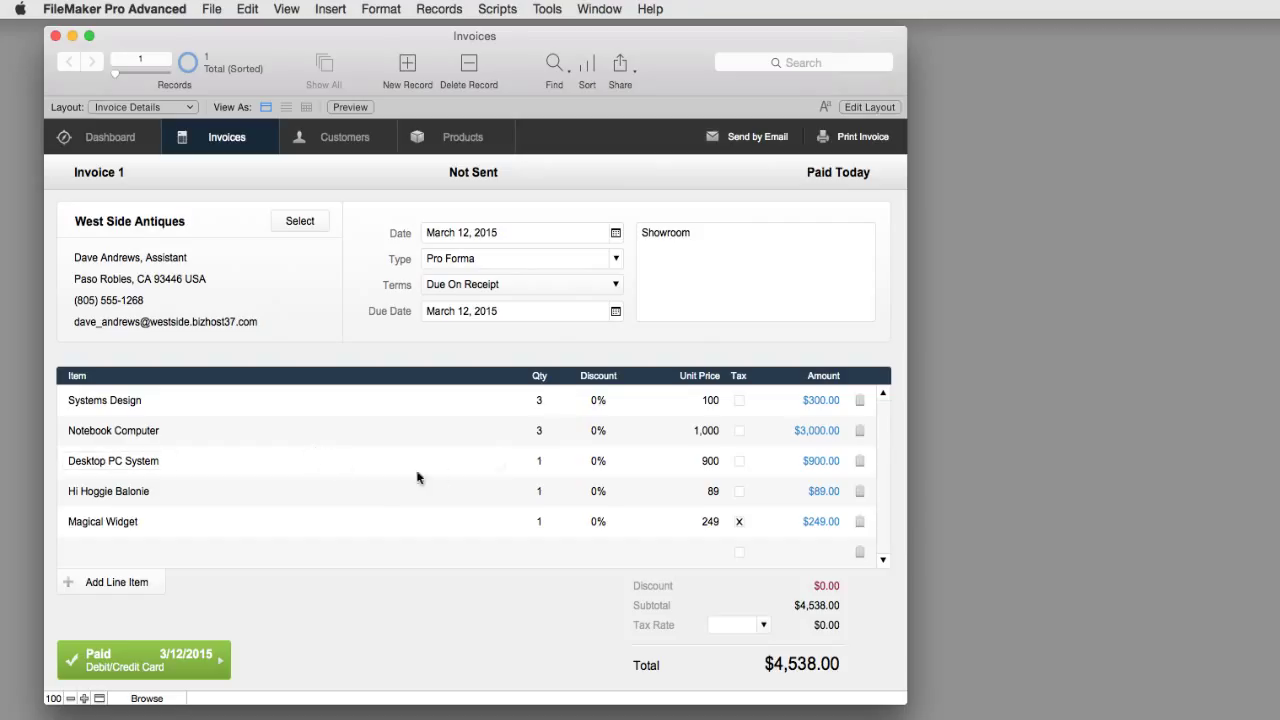
{"action": "key", "text": "super+1"}
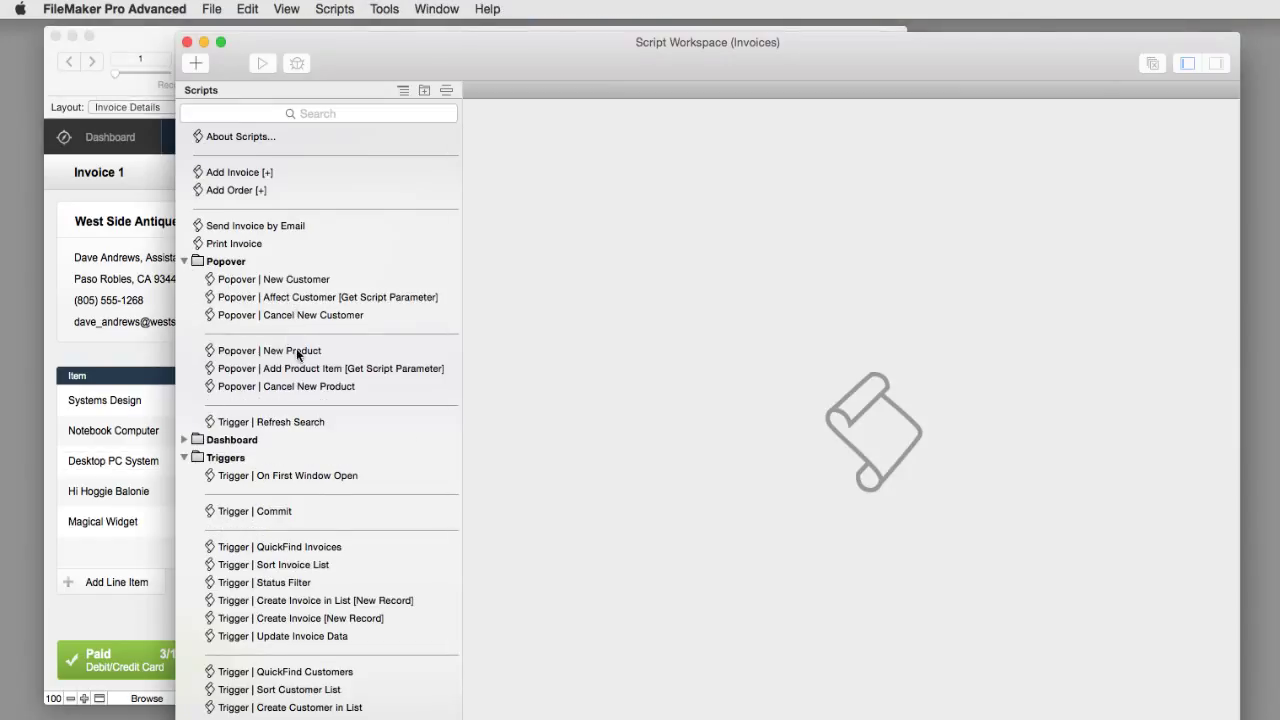
View the Popover | New Product script steps, then close Script Workspace.
{"action": "left_click", "coordinate": [296, 348]}
{"action": "left_click", "coordinate": [310, 423], "text": "shift"}
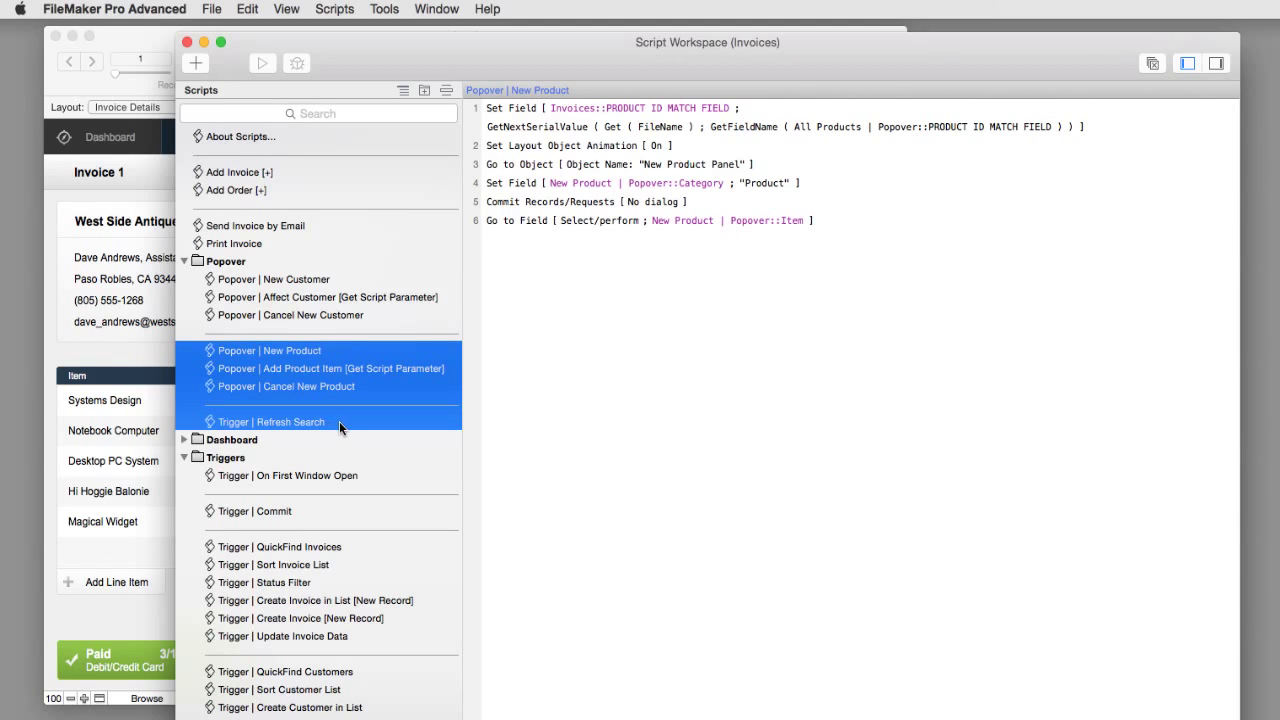
{"action": "left_click", "coordinate": [187, 42]}
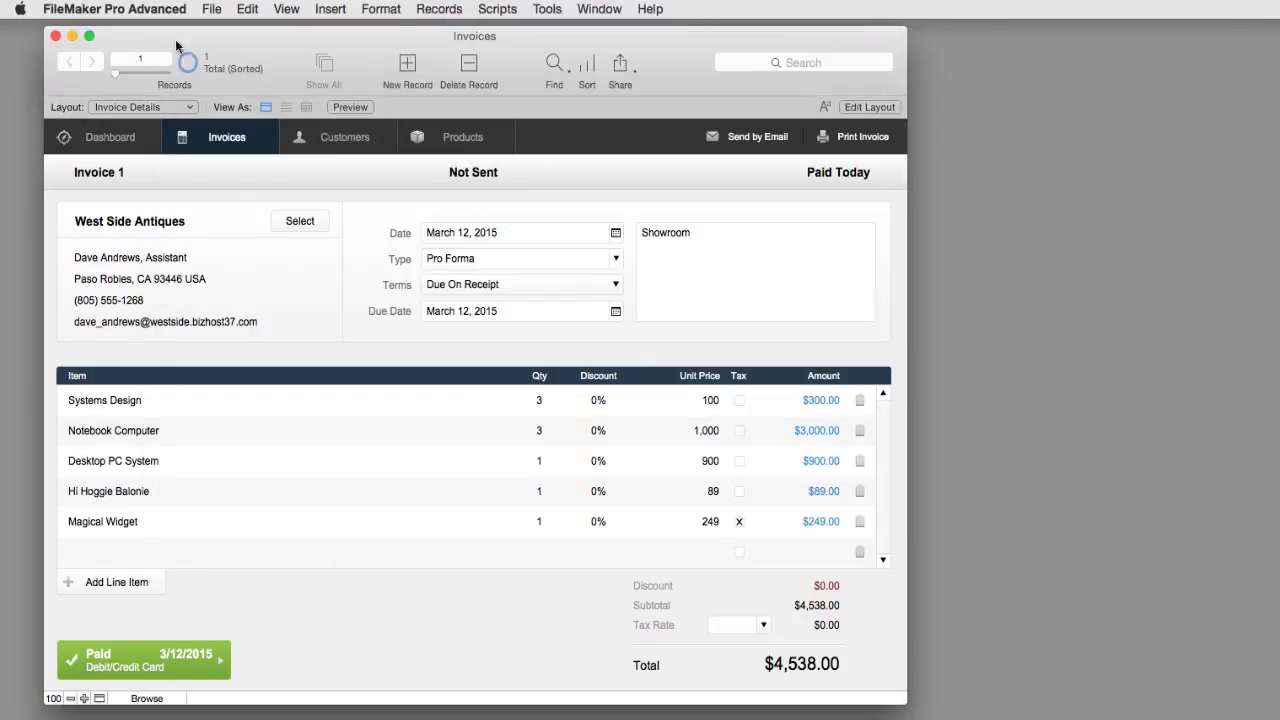
Turn on the Script Debugger from the Tools menu.
{"action": "left_click", "coordinate": [547, 9]}
{"action": "left_click", "coordinate": [567, 34]}
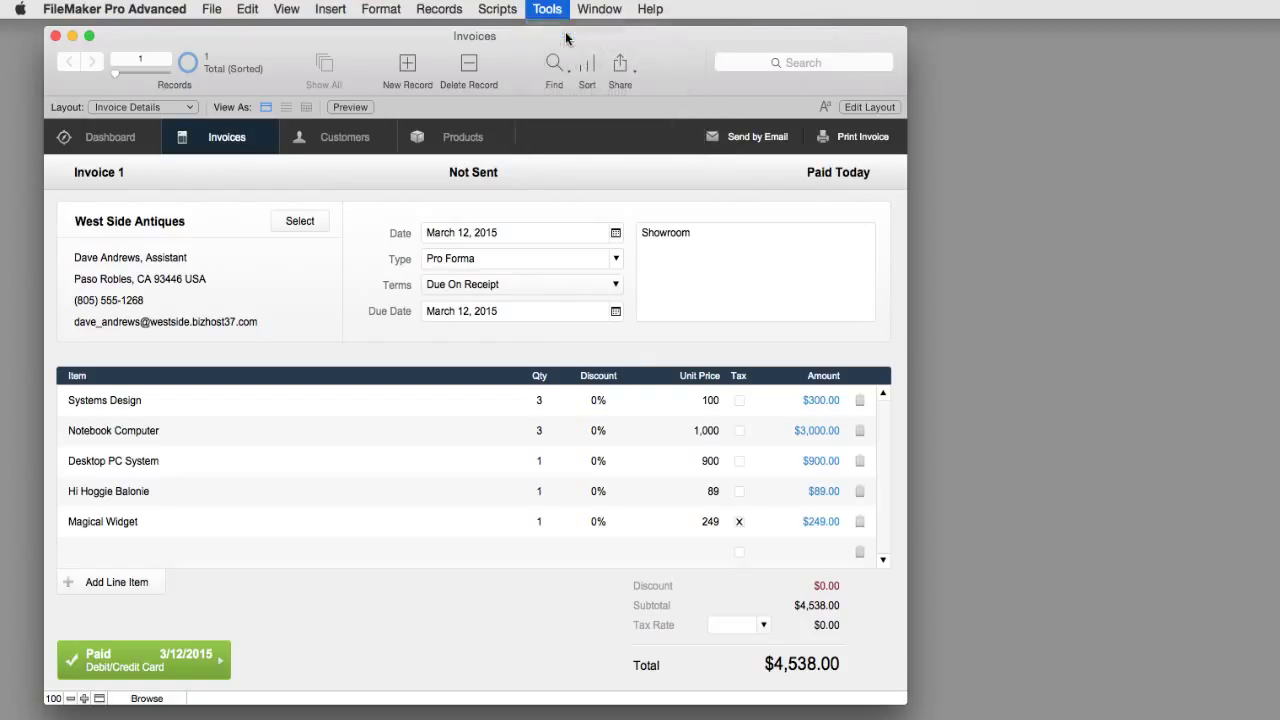